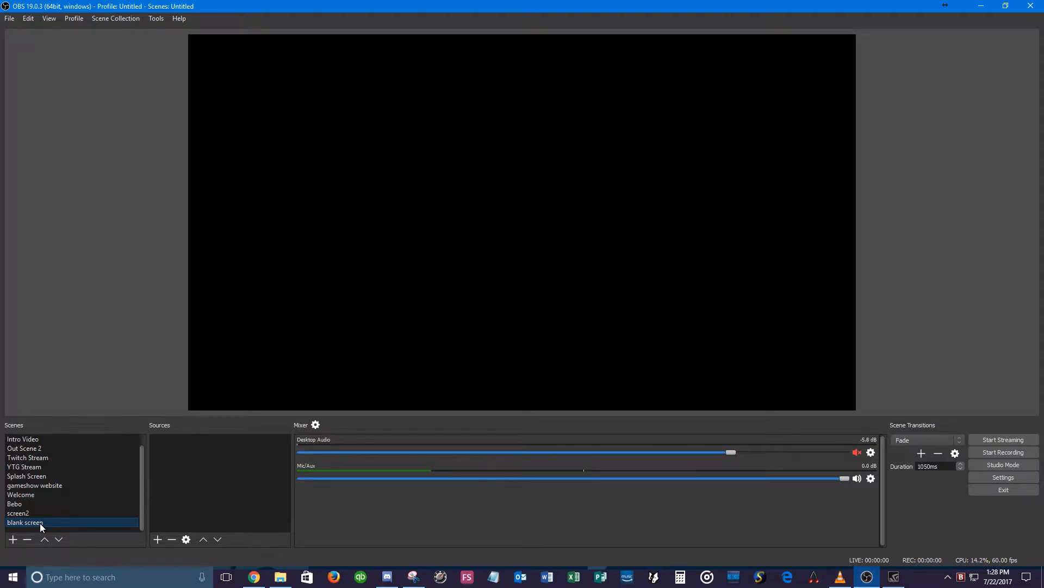
# - Add a Video Capture Device source named "ps4 capture" to the blank screen scene, using the Elgato Game Capture HD device
pyautogui.click(156, 539)
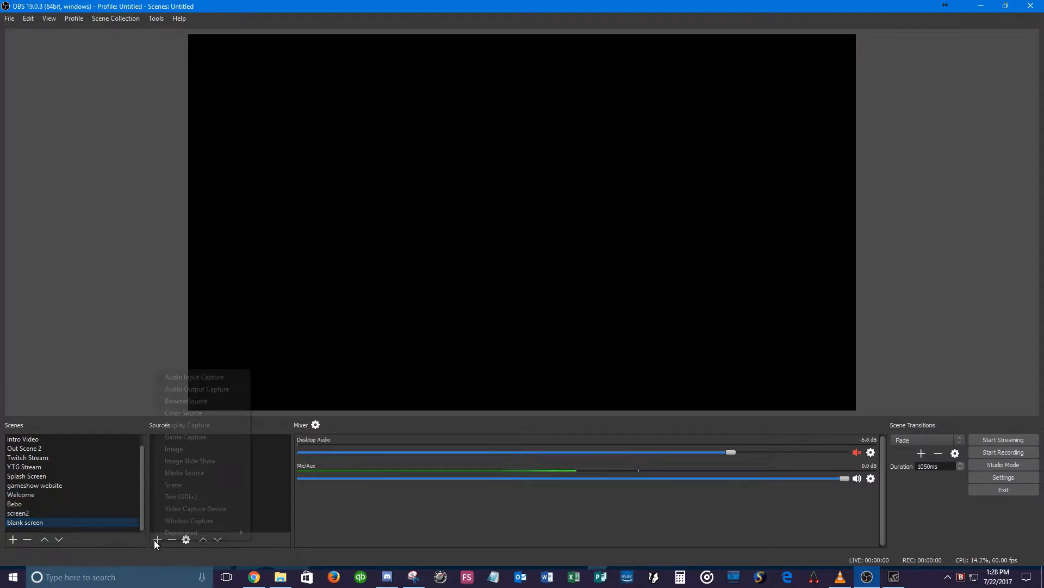
pyautogui.click(183, 507)
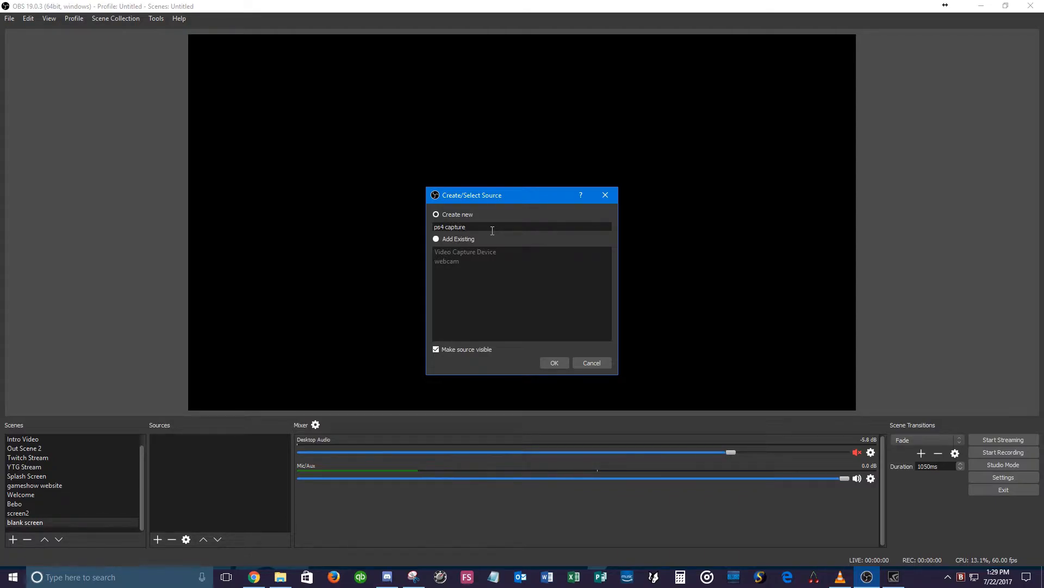
pyautogui.click(555, 361)
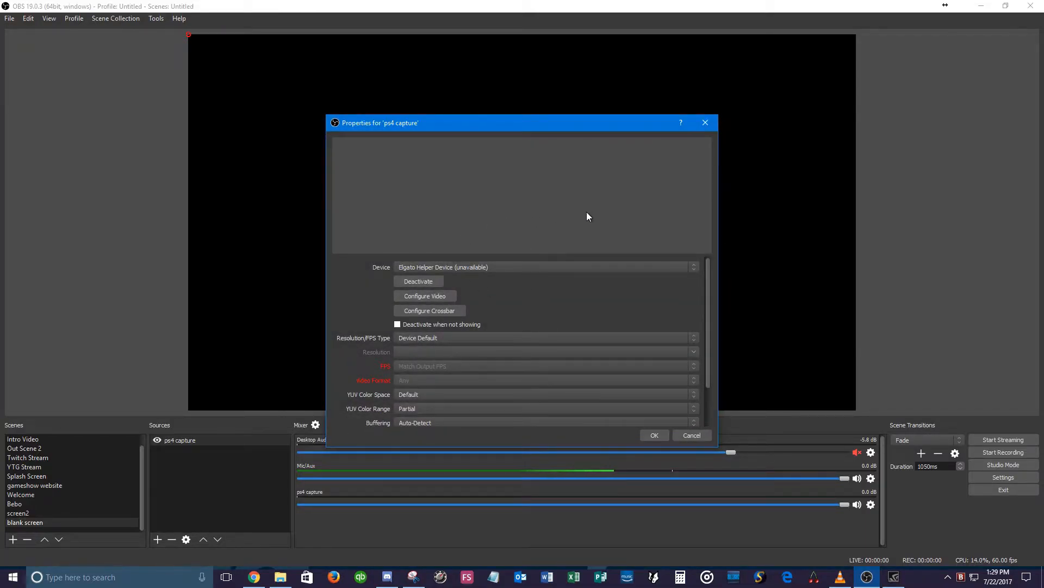
pyautogui.click(692, 268)
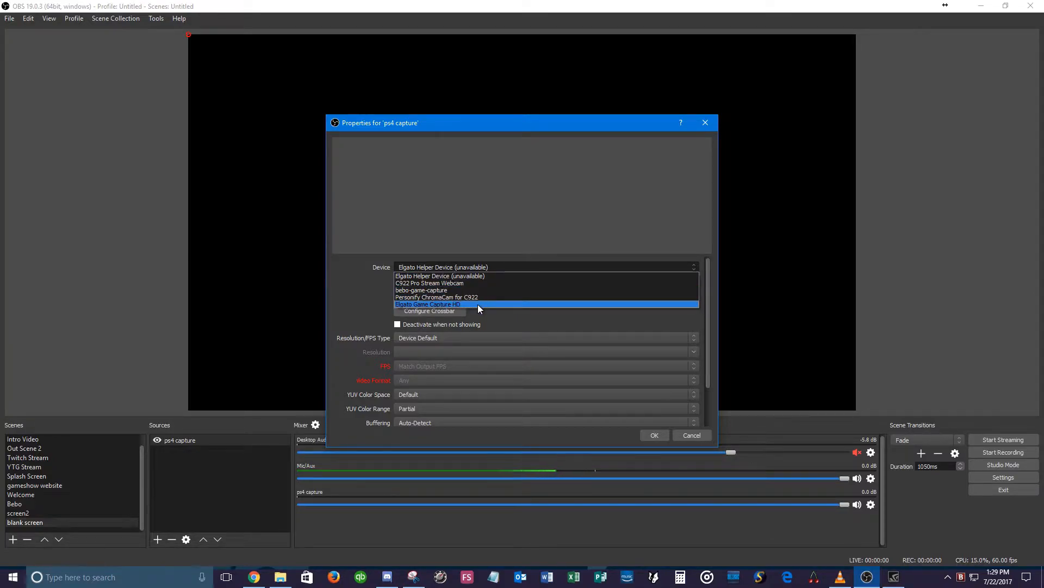
pyautogui.click(477, 305)
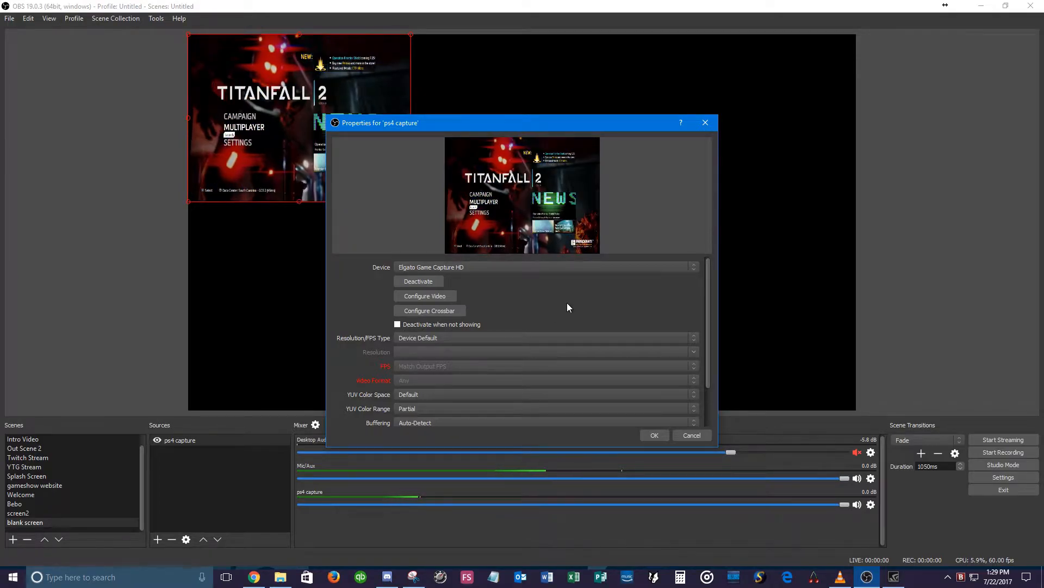
# - Set the ps4 capture source to a custom resolution of 1920x1080 at 60 FPS
pyautogui.click(690, 339)
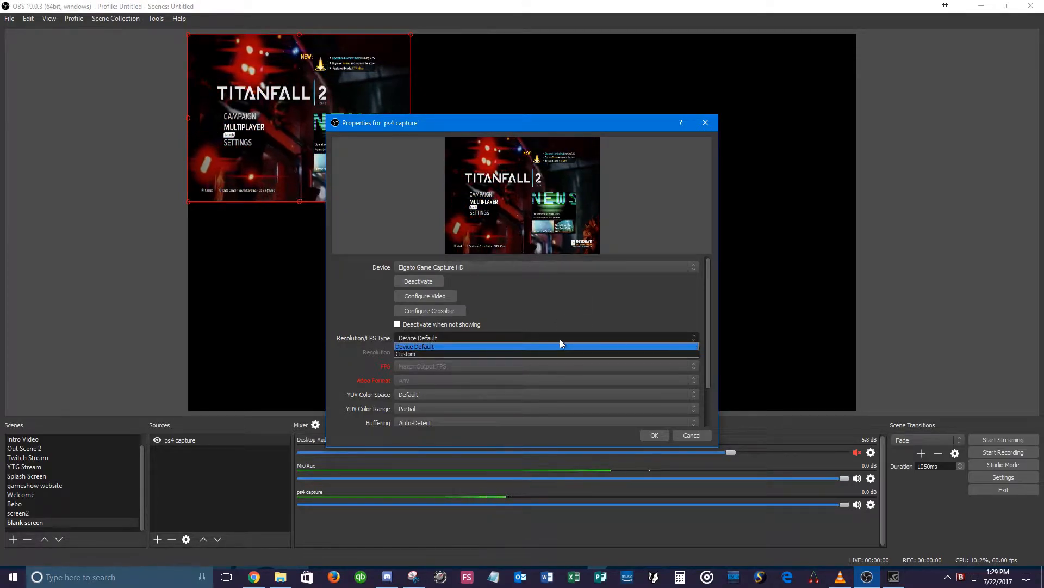
pyautogui.click(453, 354)
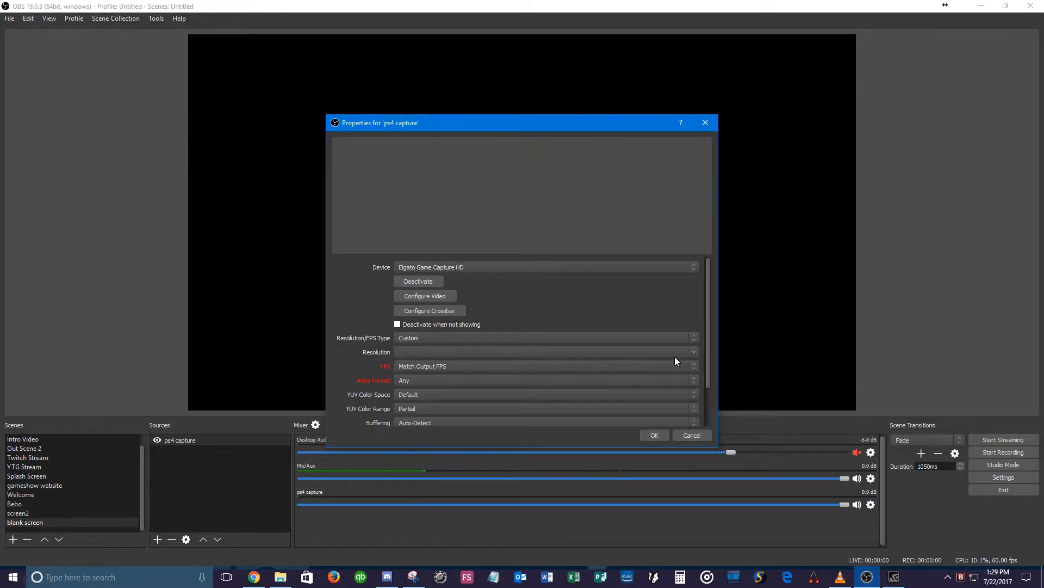
pyautogui.click(693, 353)
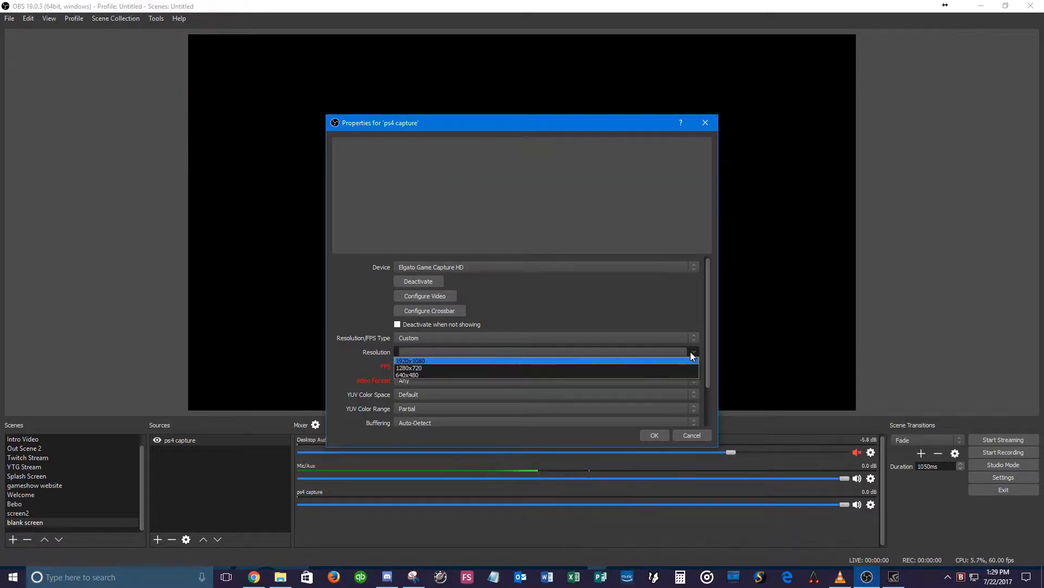
pyautogui.click(452, 361)
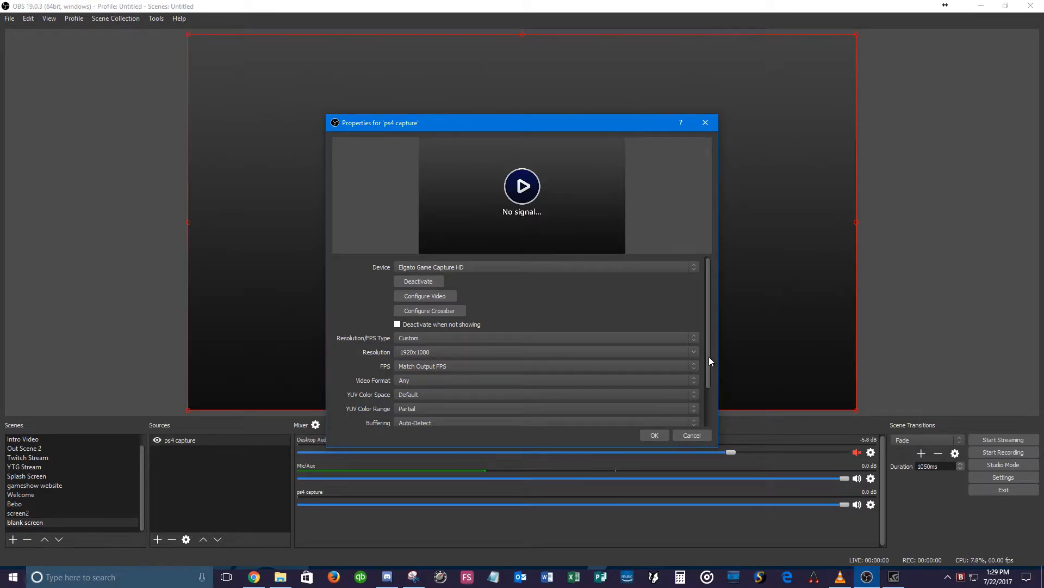
pyautogui.click(484, 368)
pyautogui.click(443, 386)
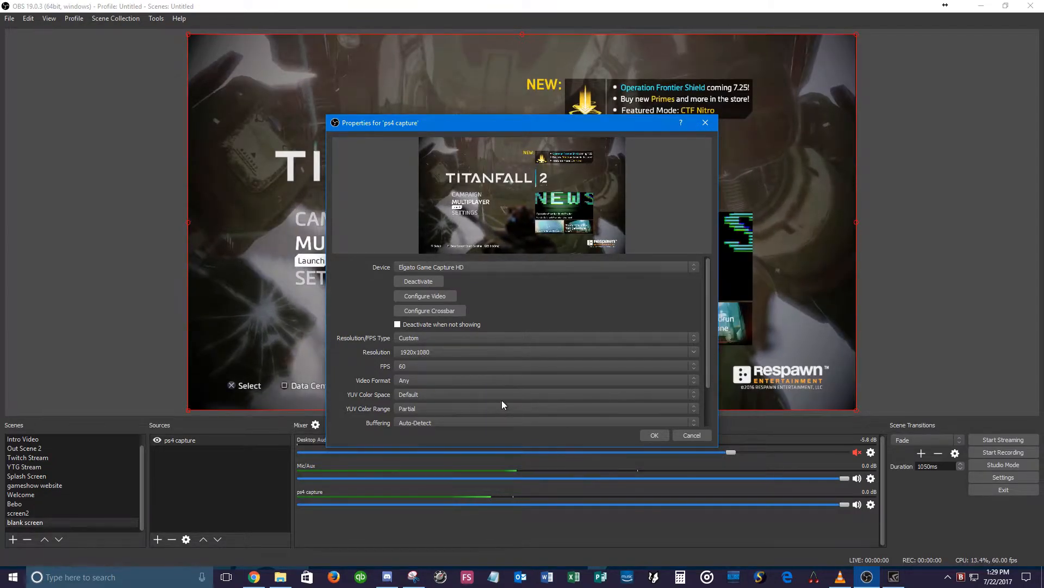
# - Set the ps4 capture audio output mode to Output desktop audio (WaveOut) and accept the source properties
pyautogui.moveTo(707, 377); pyautogui.dragTo(704, 420)
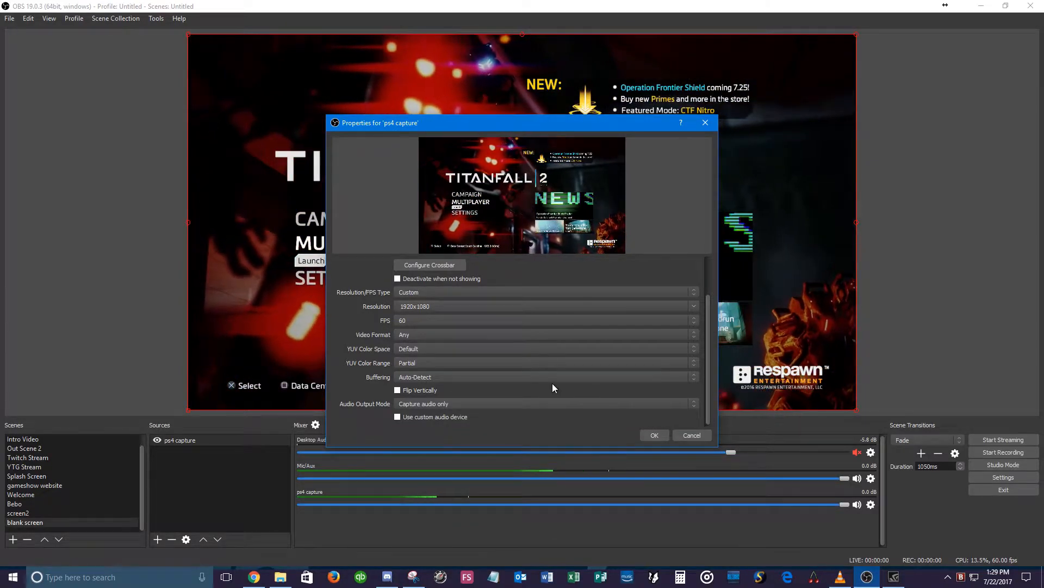
pyautogui.click(693, 404)
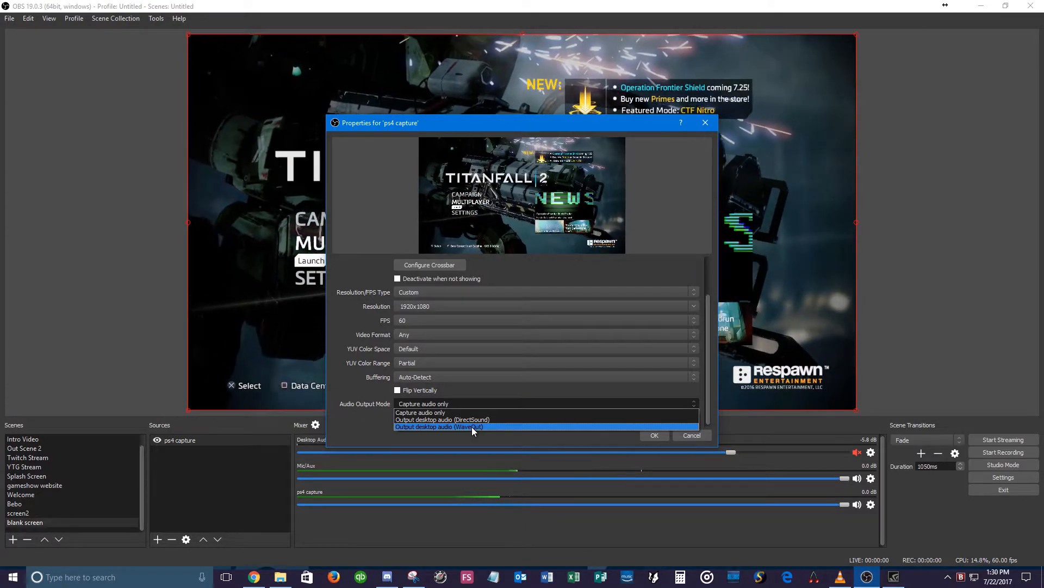
pyautogui.click(471, 426)
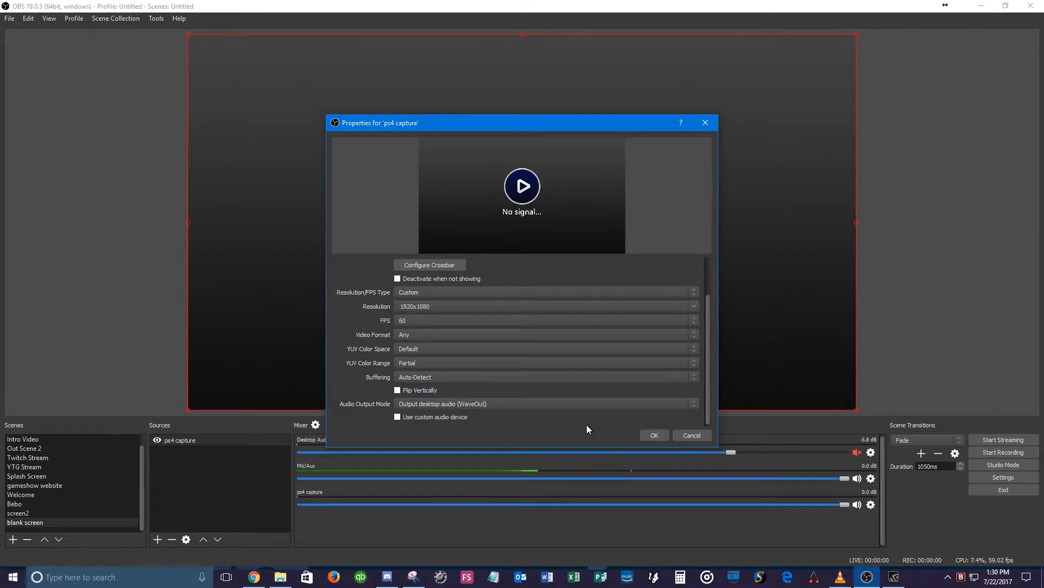
pyautogui.click(645, 435)
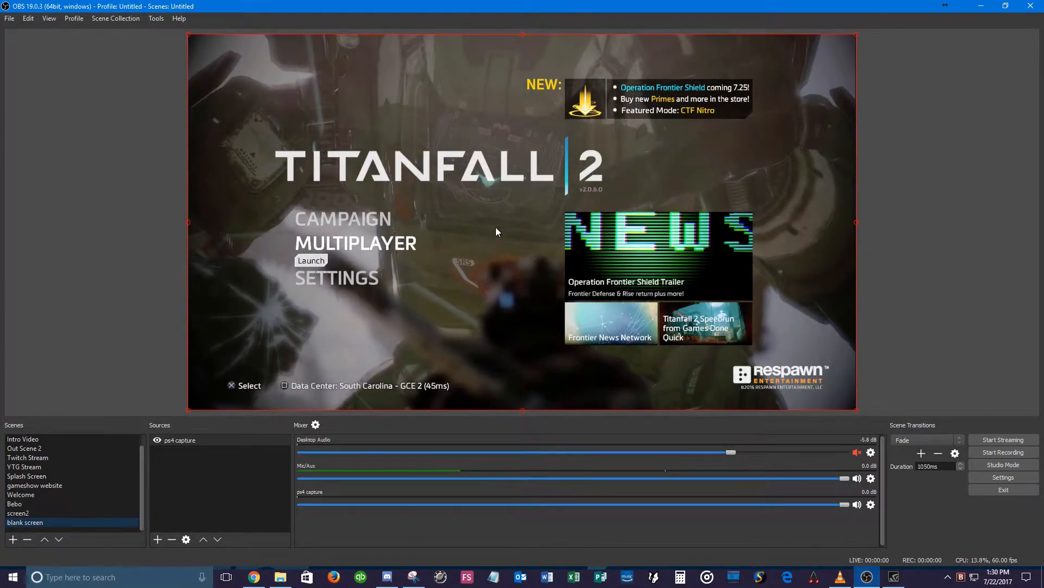
# - Open a fullscreen projector of the preview showing the PS4 capture
pyautogui.rightClick(492, 204)
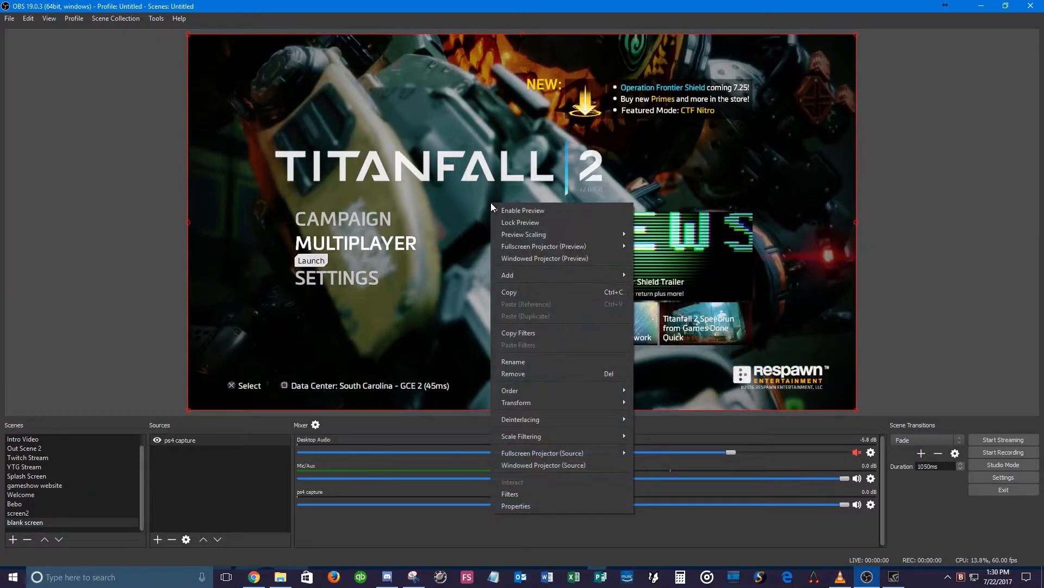
pyautogui.moveTo(544, 246)
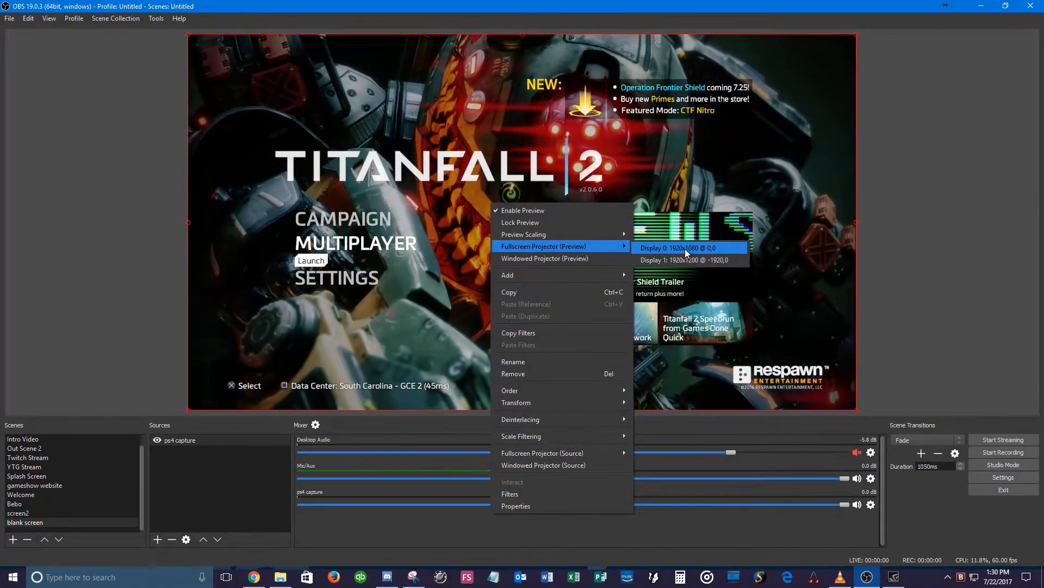
pyautogui.click(685, 249)
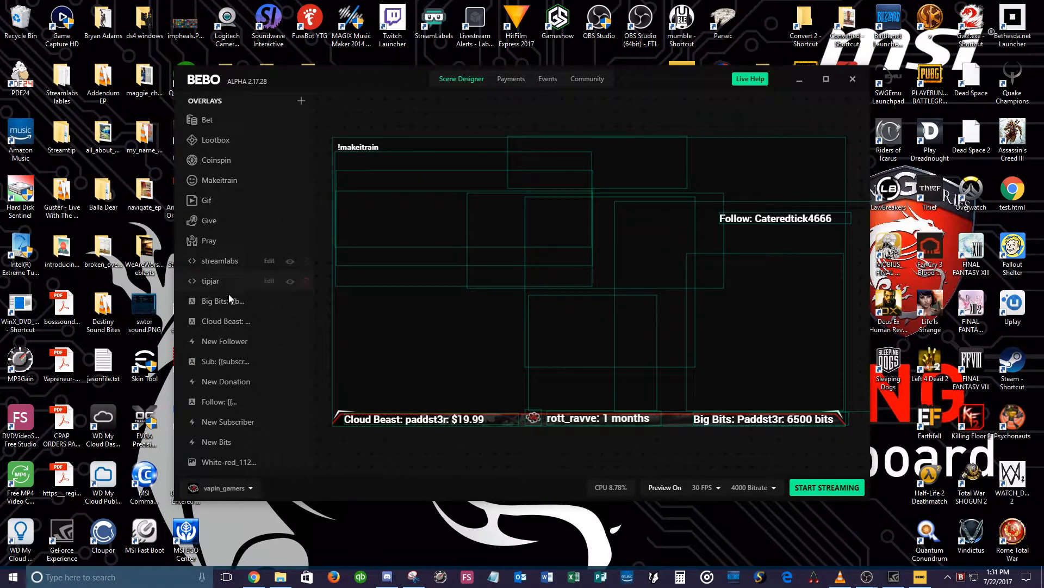
# - Add a desktop capture source for Screen 2 to the scene in Bebo
pyautogui.scroll(-1, 286, 438)
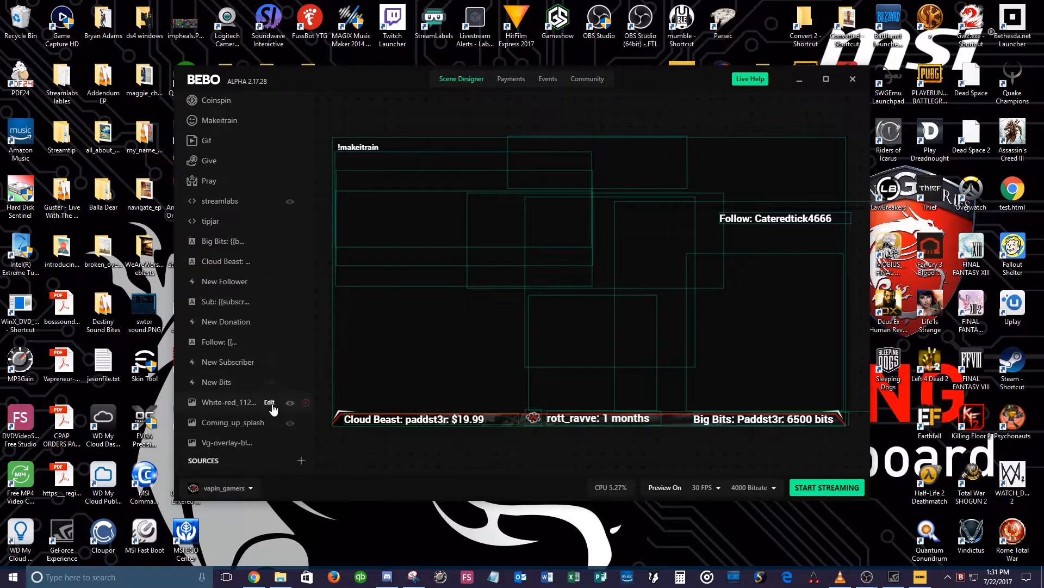
pyautogui.click(301, 460)
pyautogui.click(281, 186)
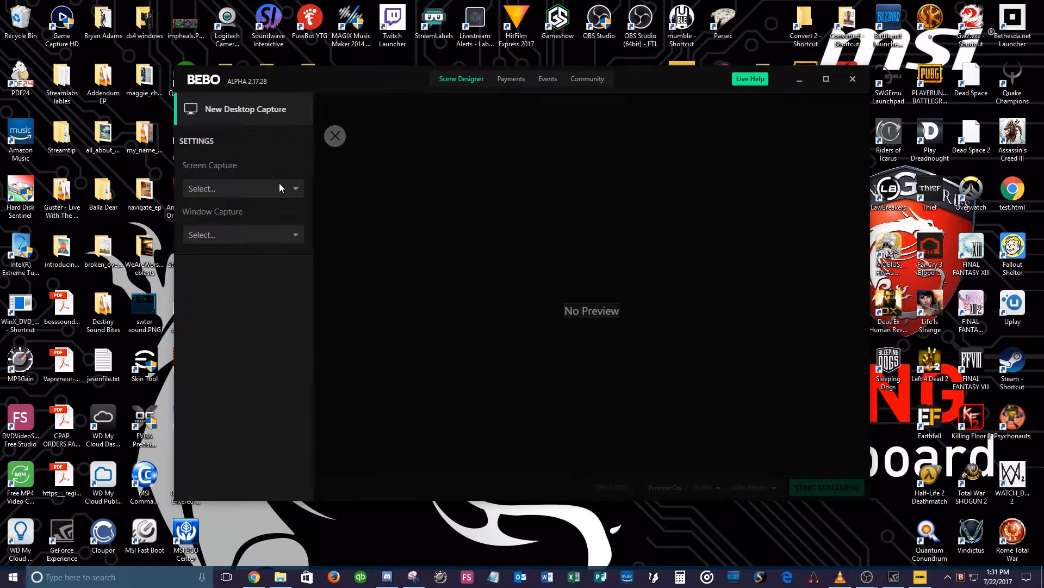
pyautogui.click(262, 187)
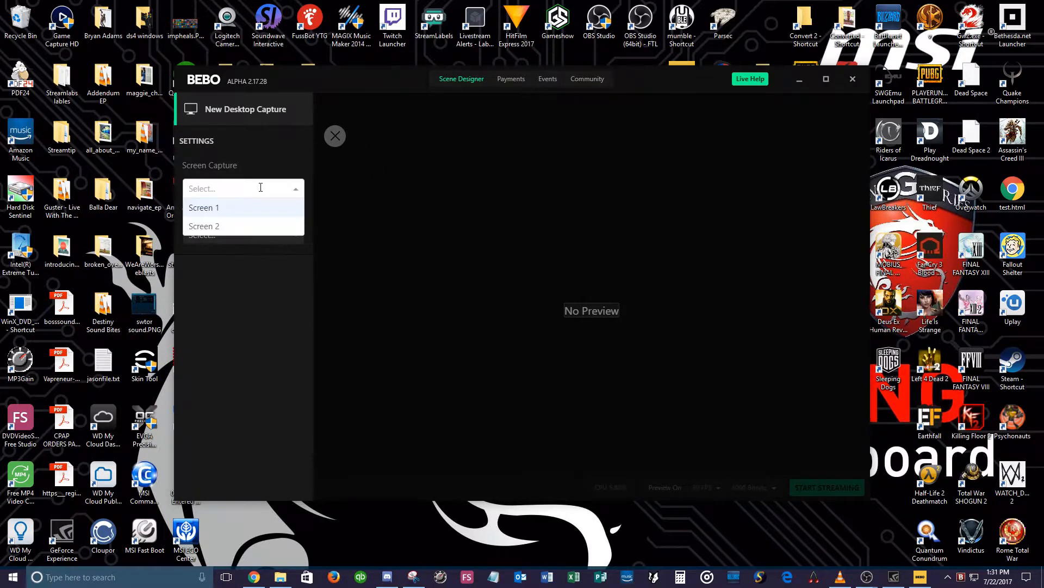
pyautogui.click(231, 227)
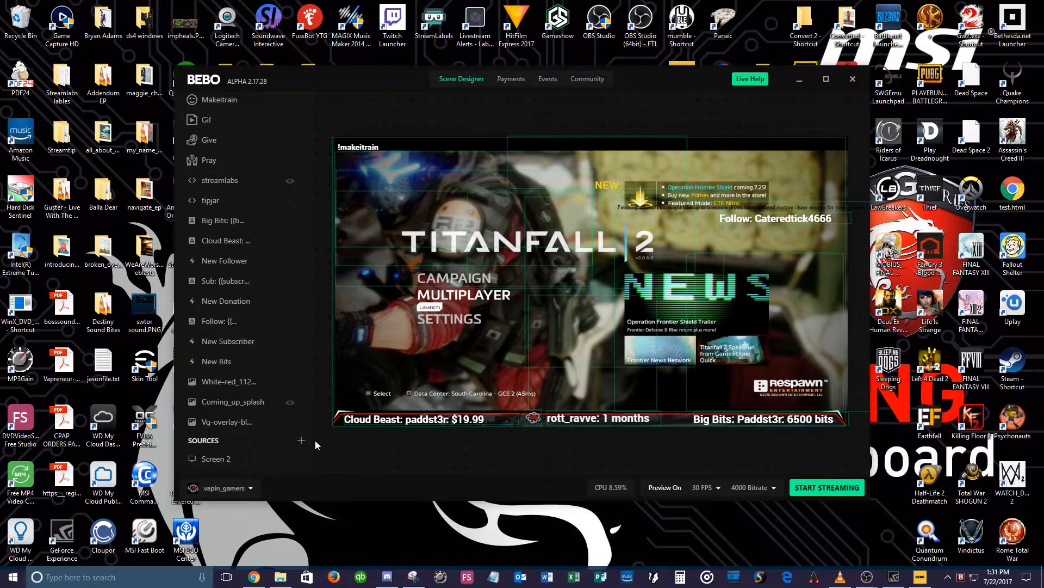
# - Add a microphone source using Line (2- USB AUDIO CODEC) and return to the scene
pyautogui.click(301, 439)
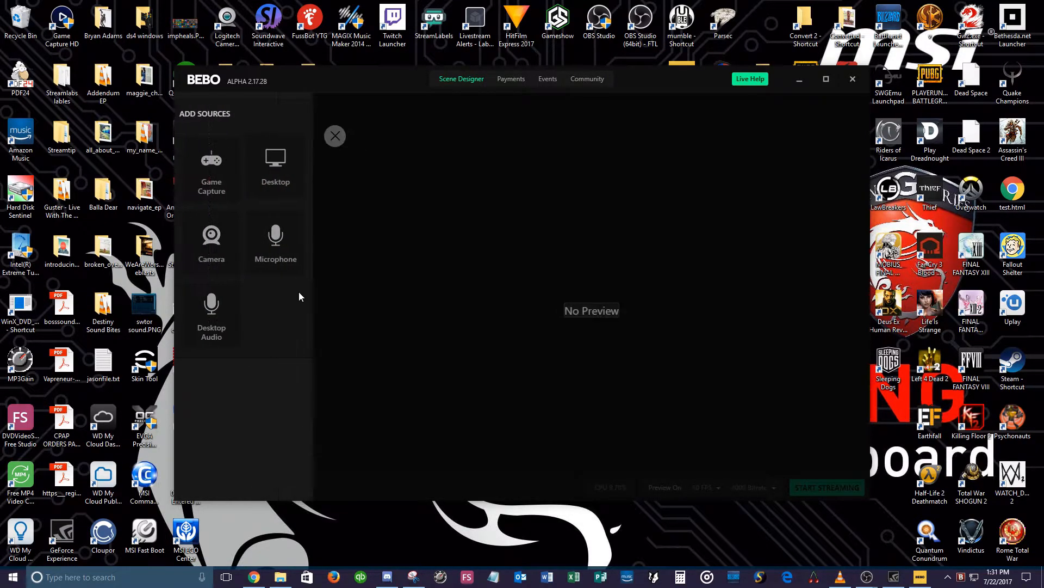
pyautogui.click(278, 245)
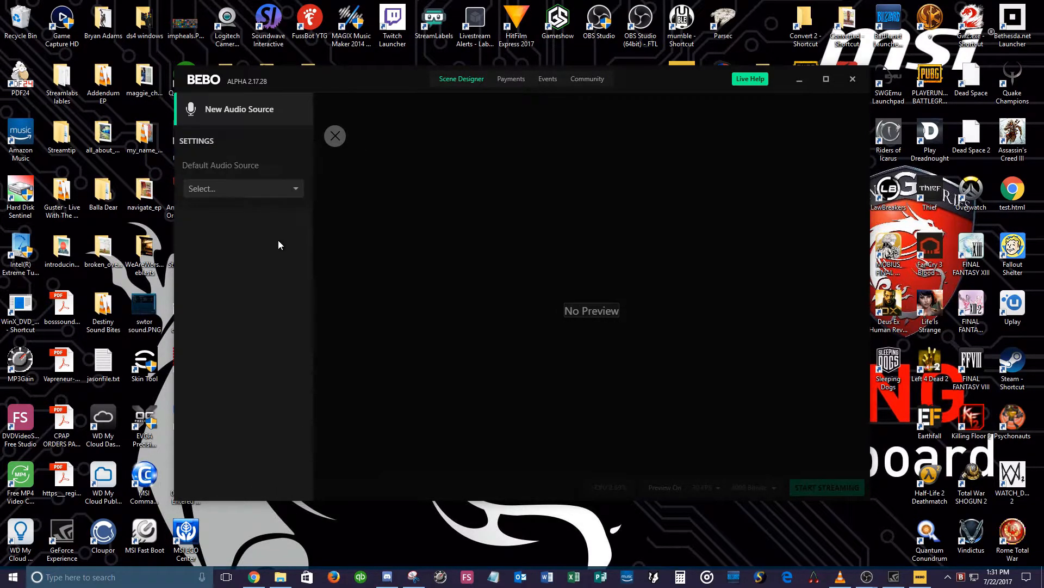
pyautogui.click(247, 190)
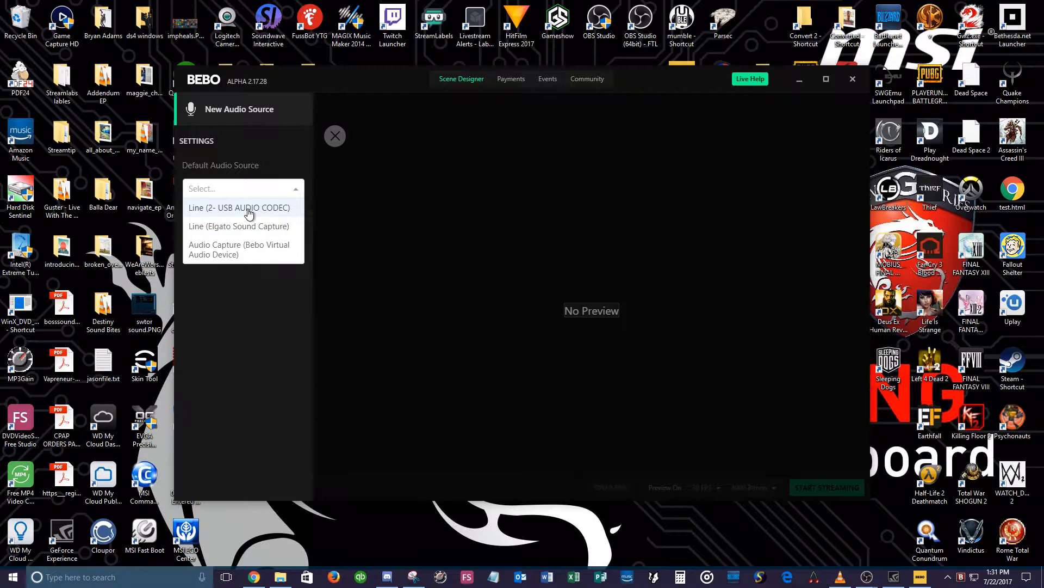
pyautogui.click(247, 209)
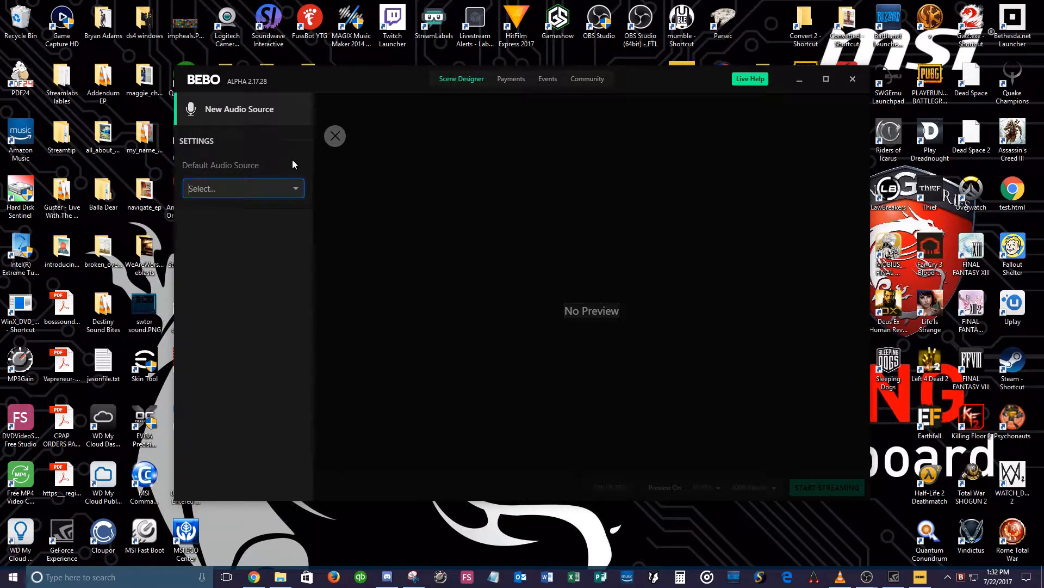
pyautogui.click(335, 136)
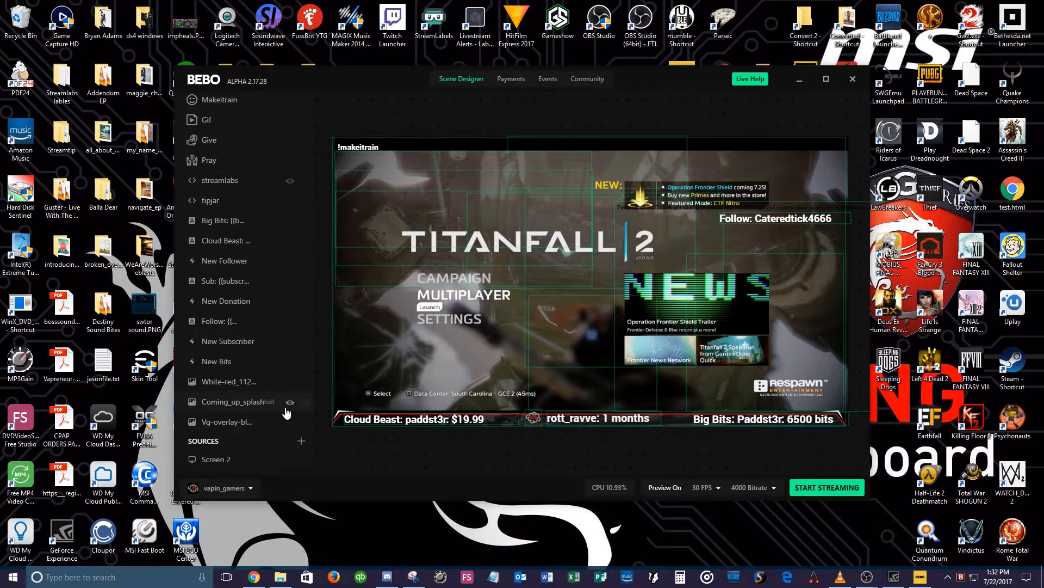
# - Add a desktop audio source using Default Audio and return to the scene
pyautogui.scroll(-1, 265, 415)
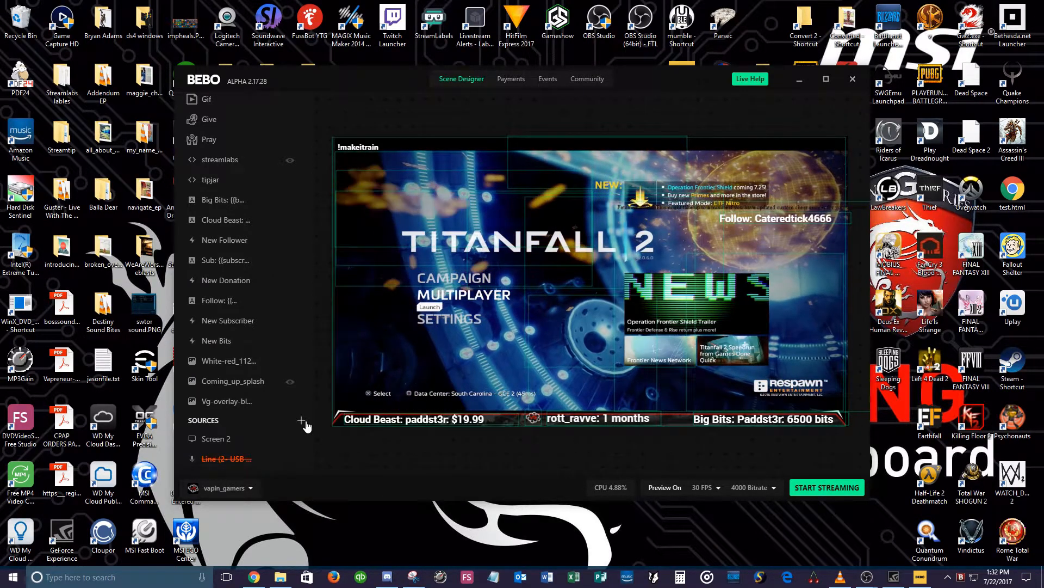
pyautogui.click(302, 422)
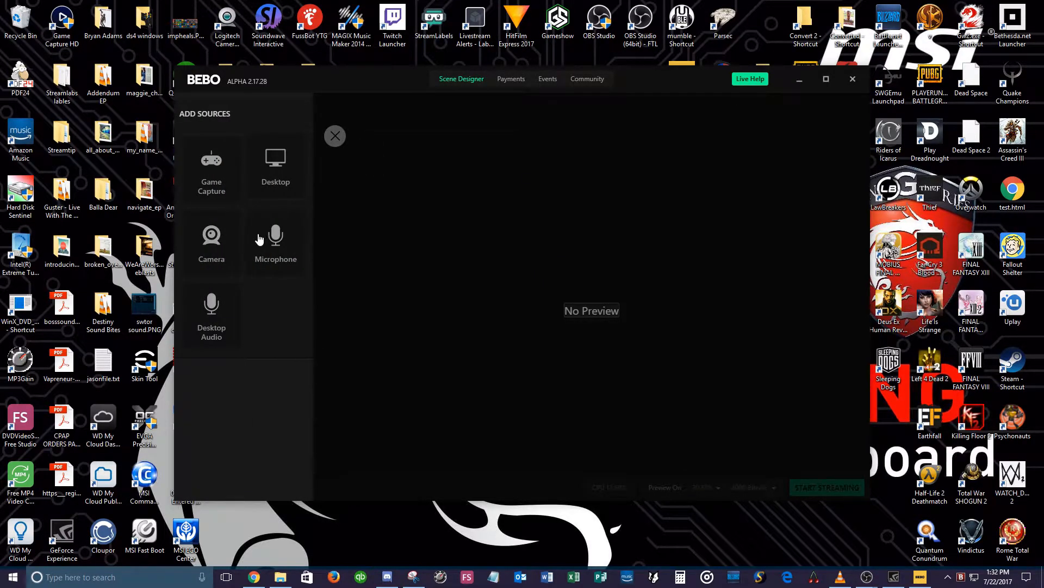
pyautogui.click(211, 312)
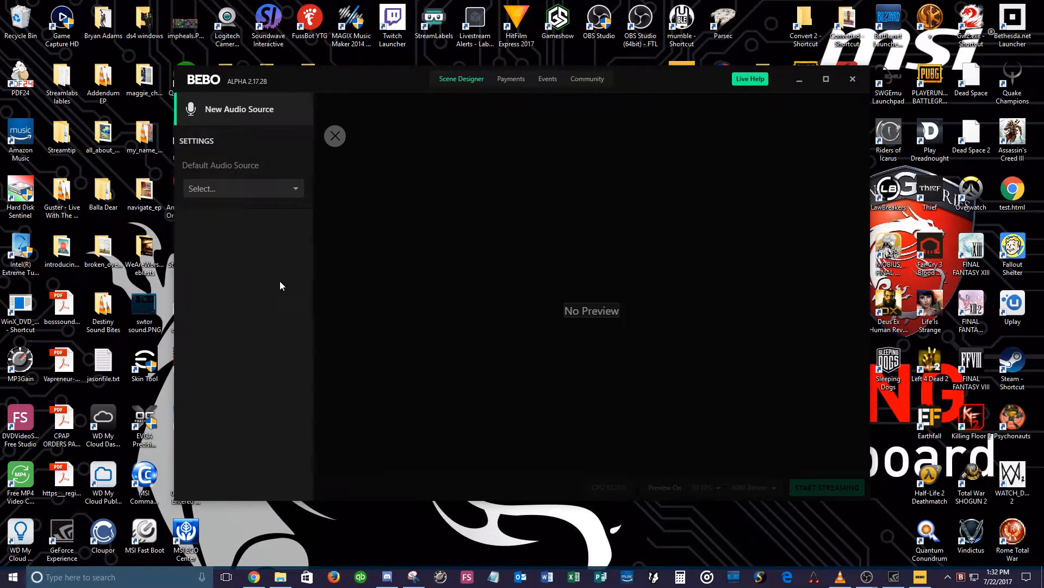
pyautogui.click(289, 190)
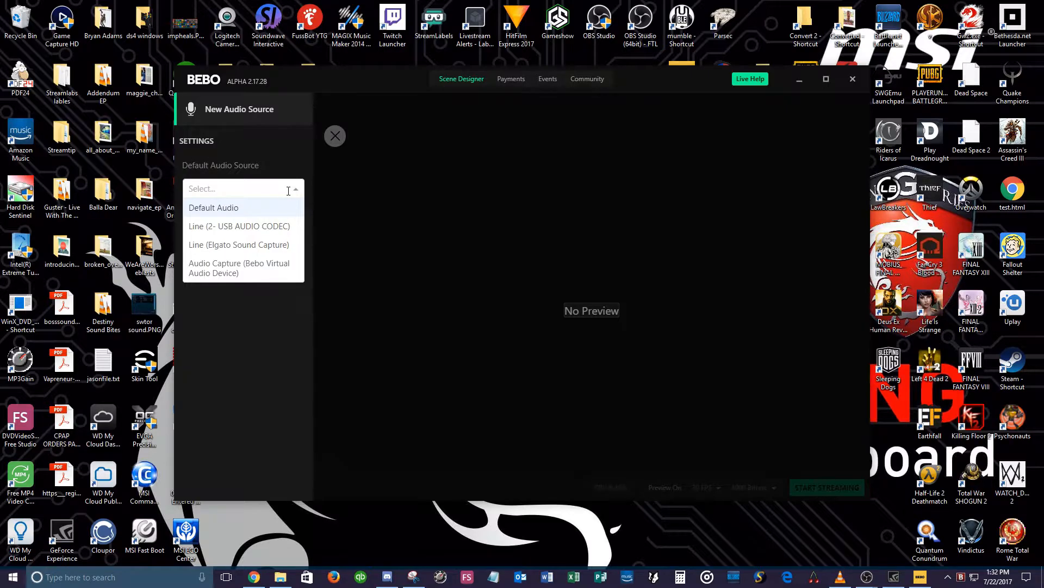
pyautogui.click(231, 213)
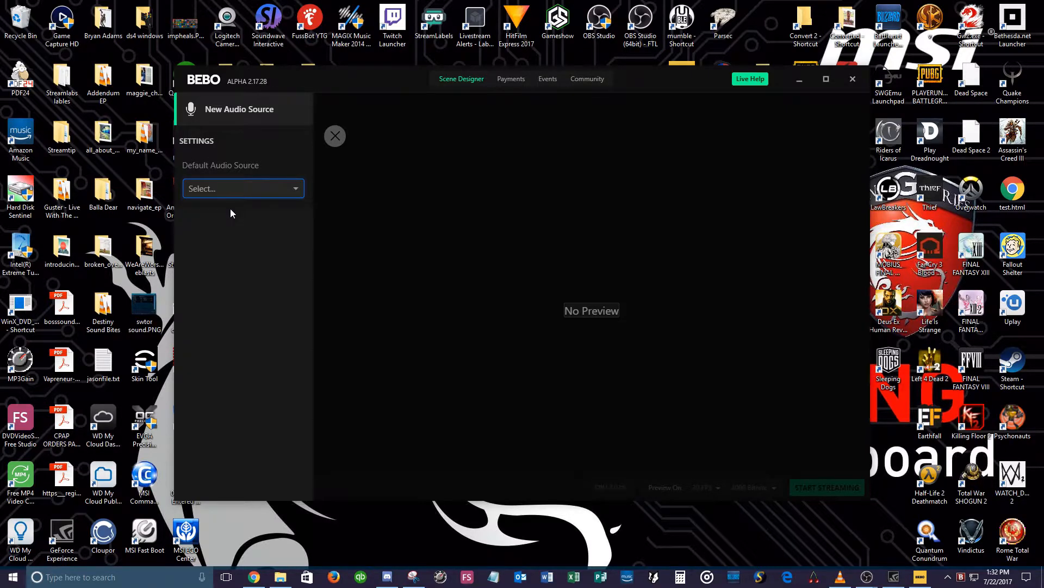
pyautogui.click(334, 139)
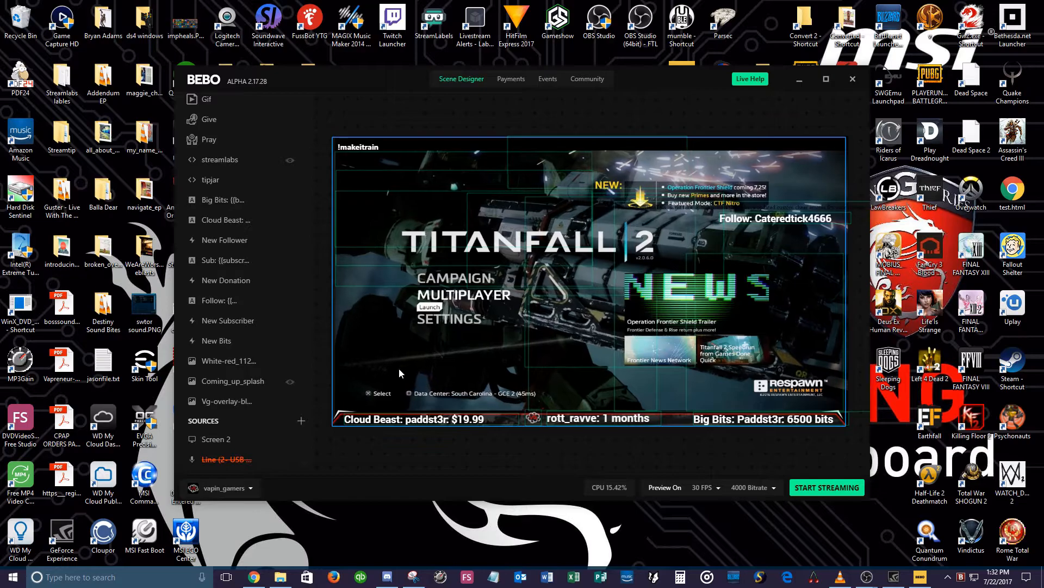
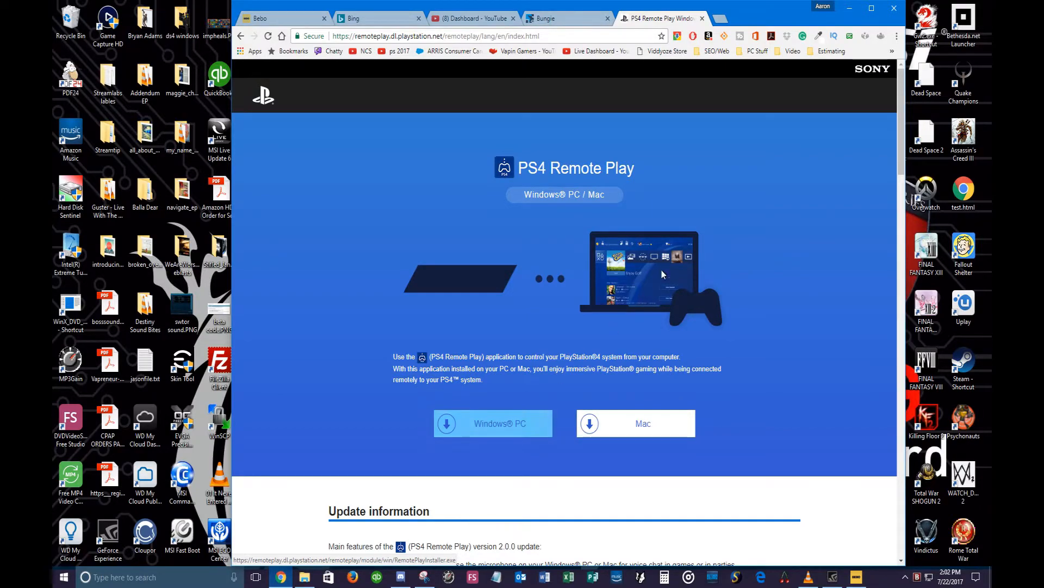
# - Minimize the browser and launch PS4 Remote Play from the desktop
pyautogui.click(849, 8)
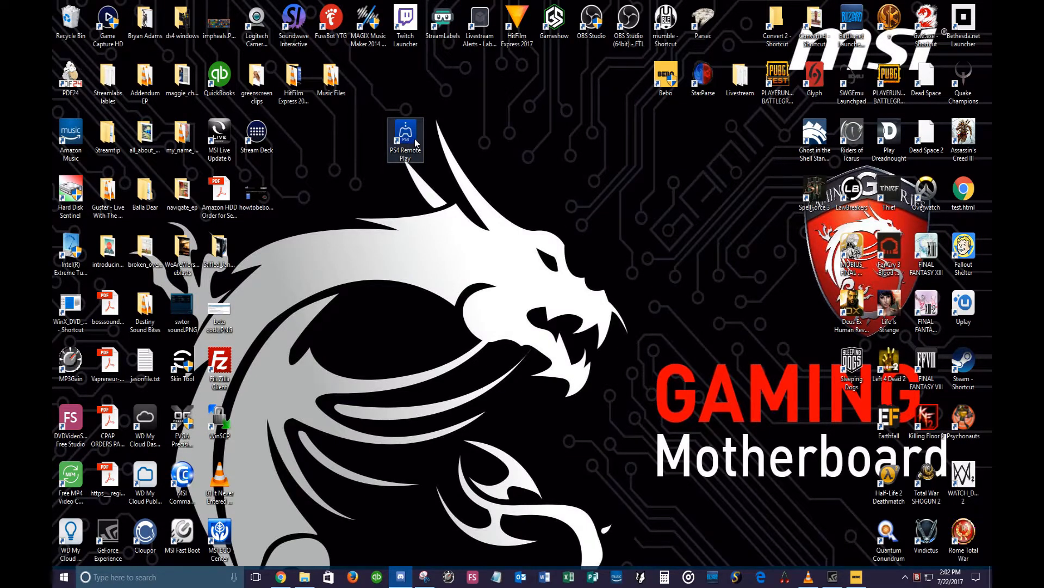
pyautogui.doubleClick(410, 138)
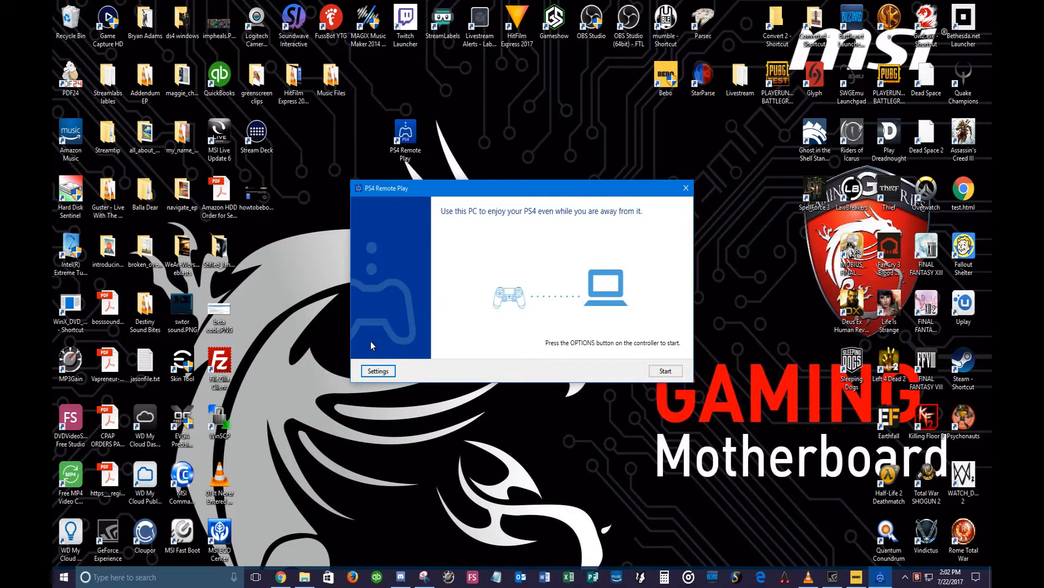
# - Open the PS4 Remote Play settings and set the video resolution to Best (1080p)
pyautogui.click(381, 371)
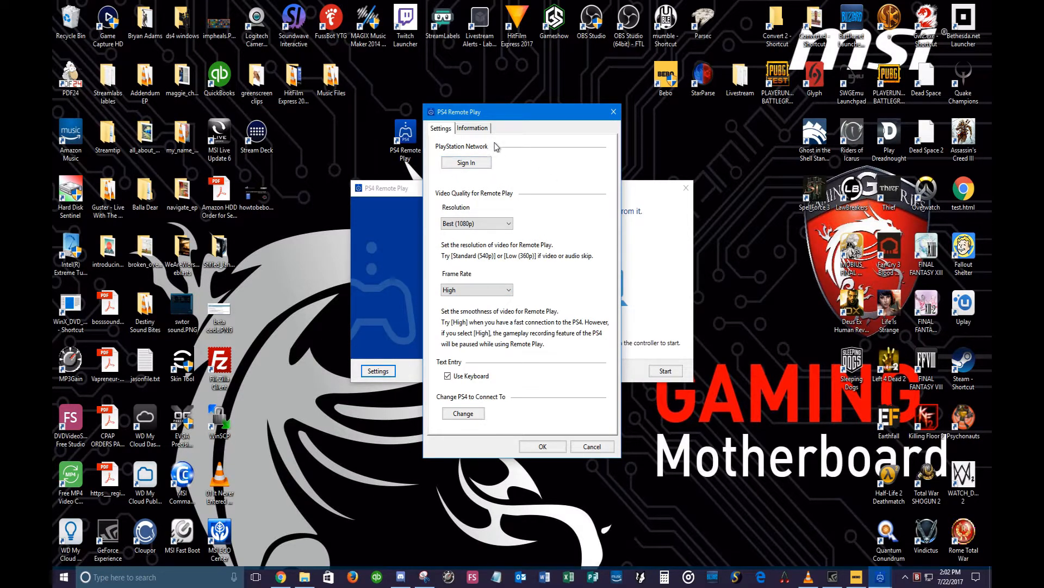
pyautogui.click(504, 227)
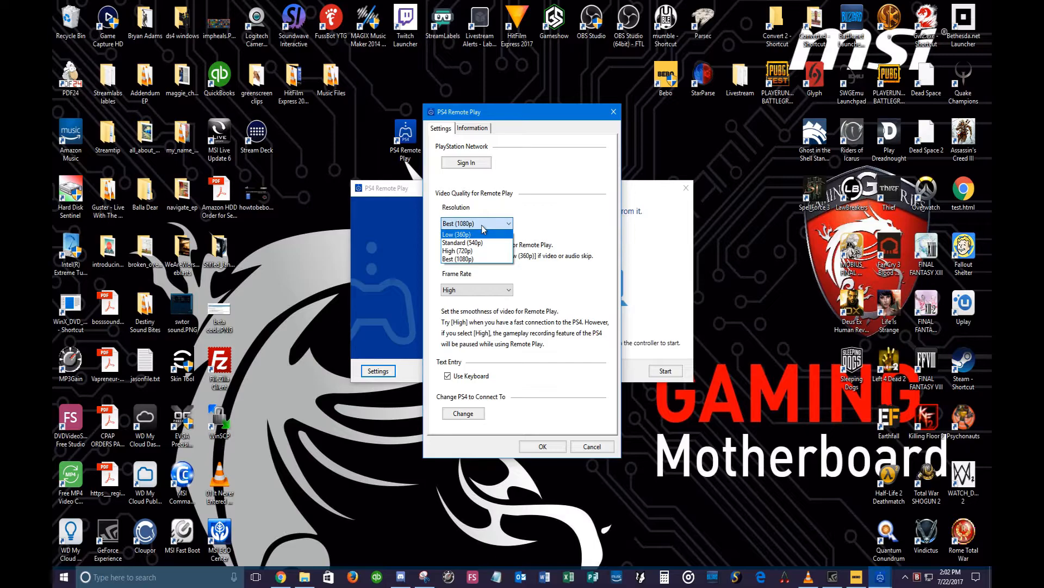
pyautogui.click(473, 259)
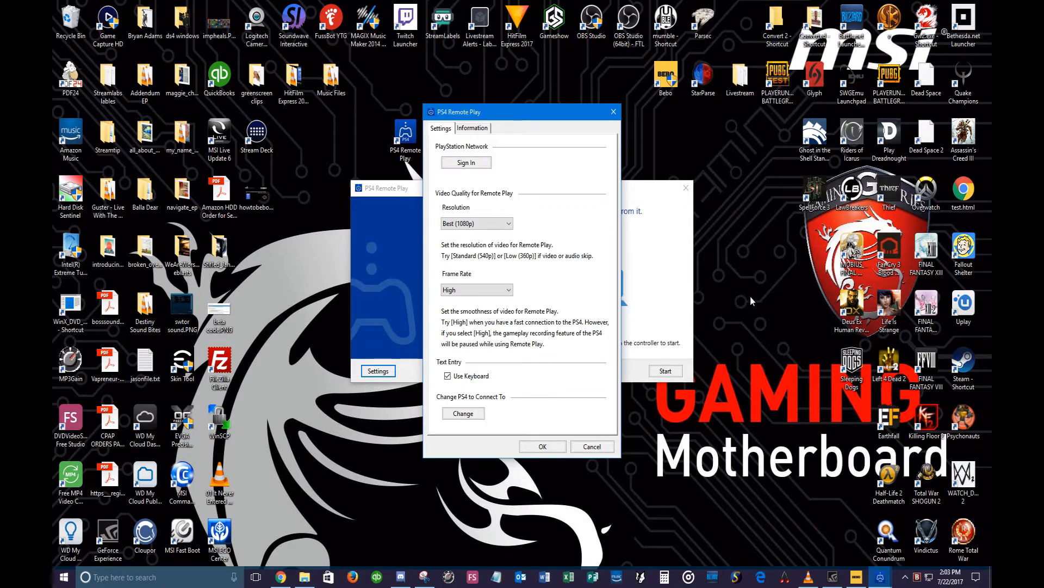
pyautogui.click(863, 576)
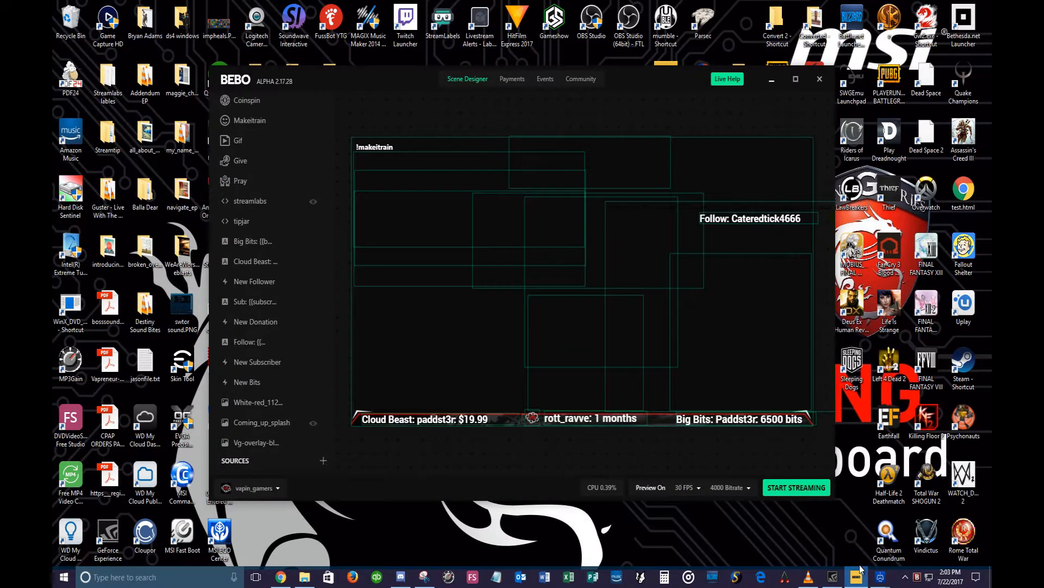
pyautogui.click(324, 461)
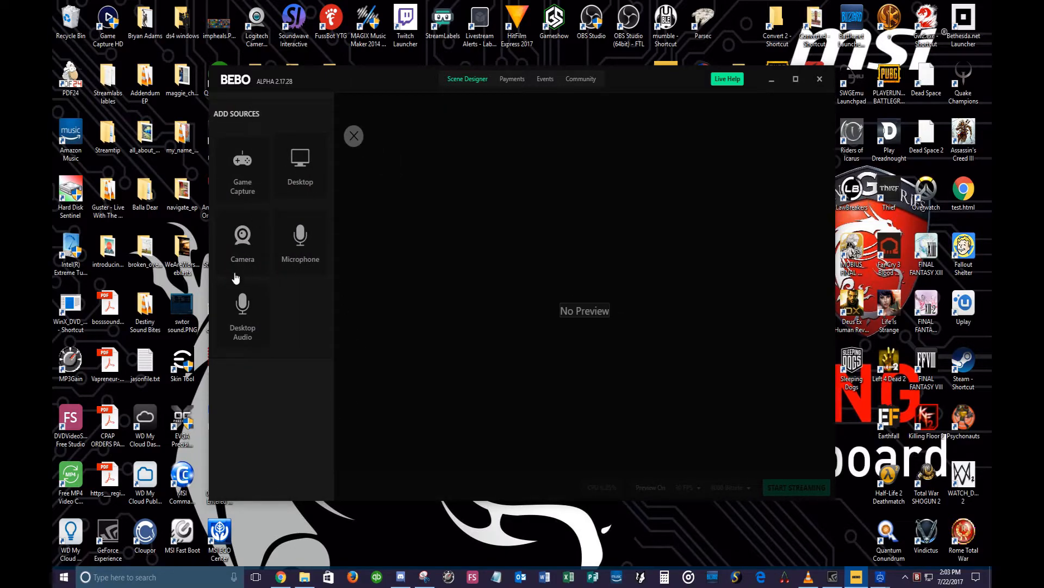
pyautogui.click(354, 136)
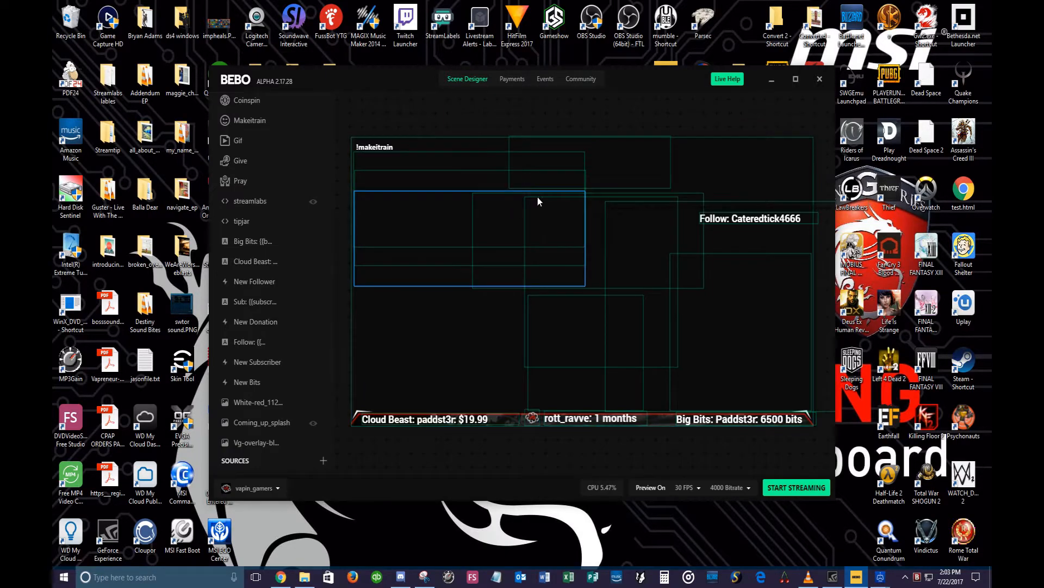
pyautogui.click(772, 80)
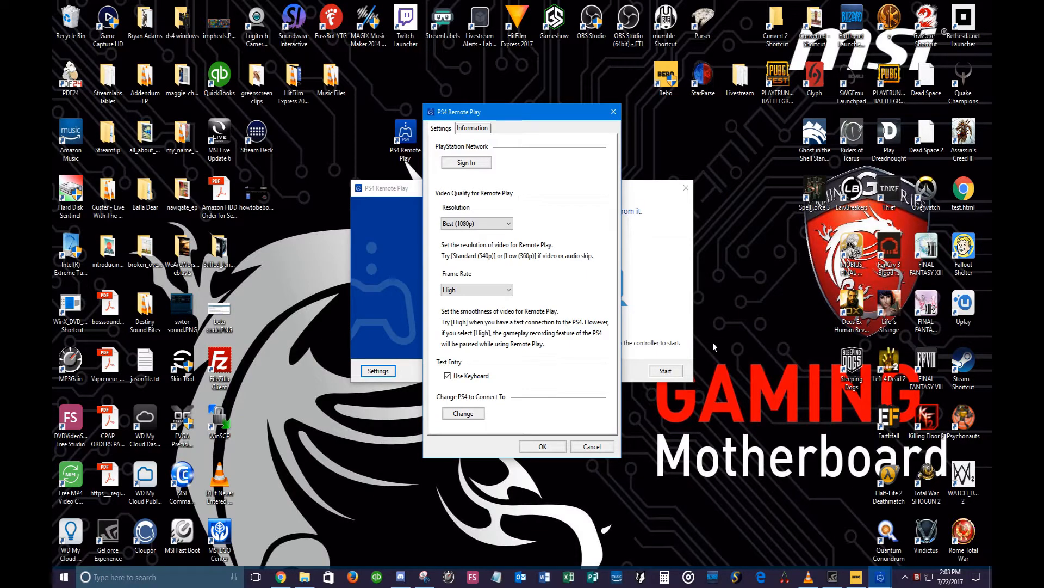
# - Accept the Remote Play settings and move the restored, non-fullscreen game window onto the second screen
pyautogui.click(543, 446)
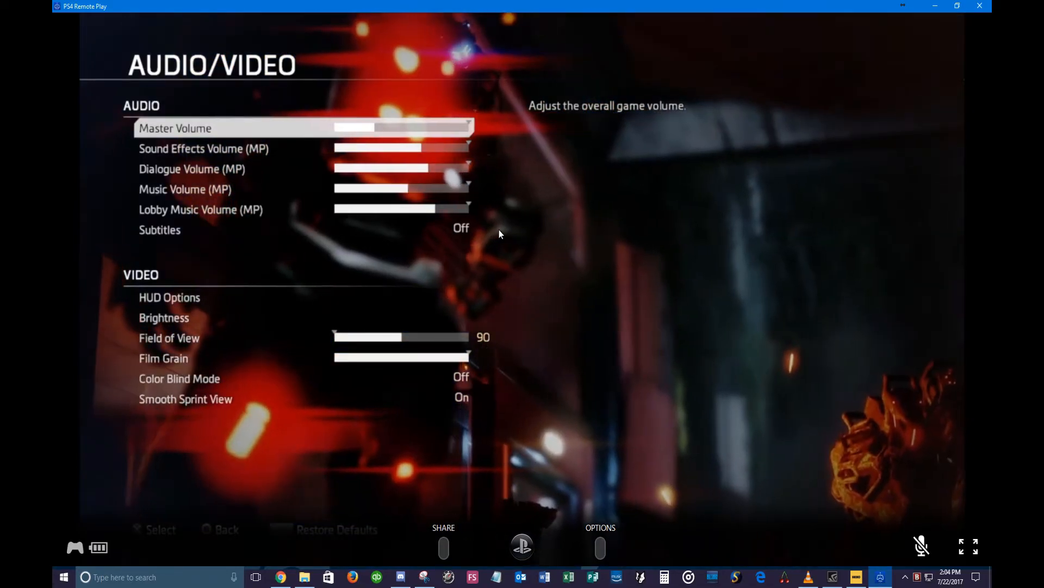
pyautogui.click(968, 547)
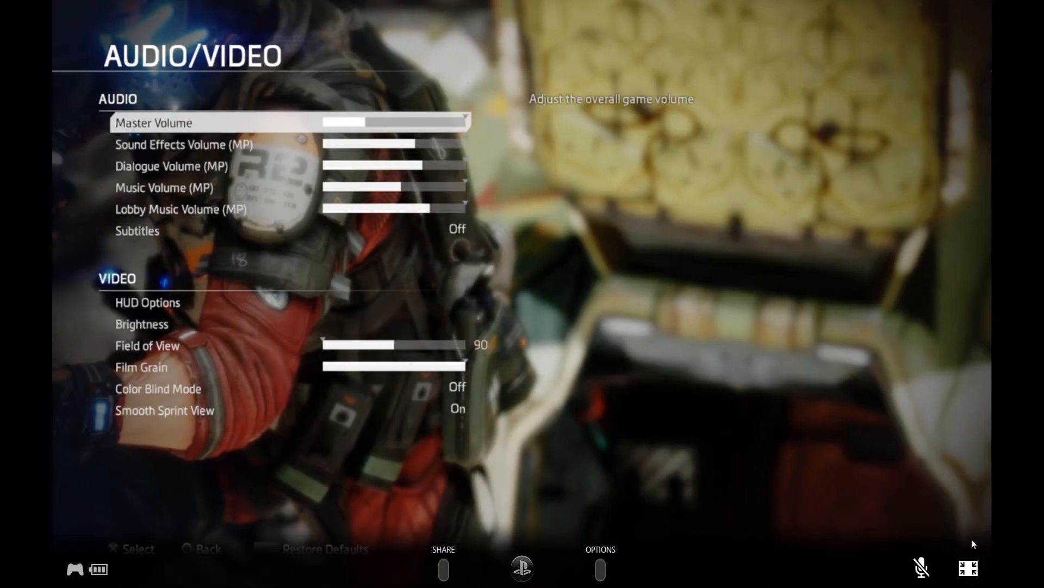
pyautogui.click(968, 568)
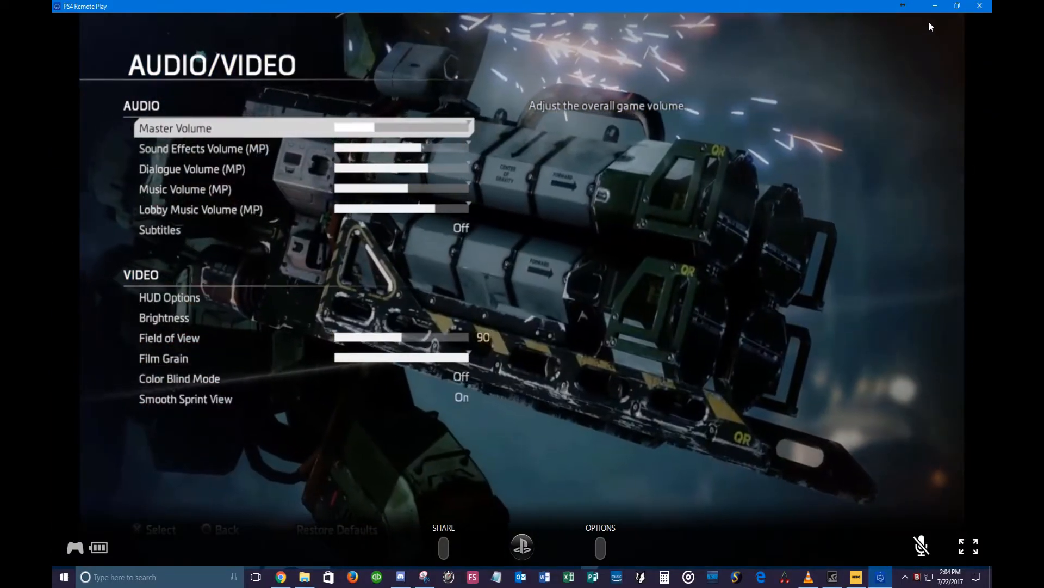
pyautogui.click(957, 5)
pyautogui.moveTo(495, 52); pyautogui.dragTo(53, 155)
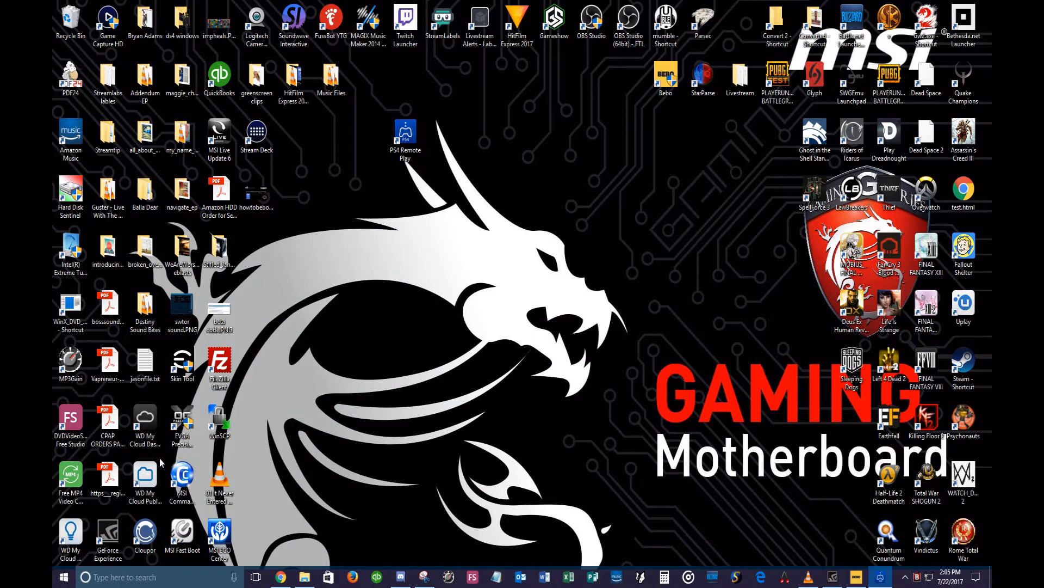
# - Switch to Bebo and add a desktop capture source for Screen 2 to the scene
pyautogui.click(859, 576)
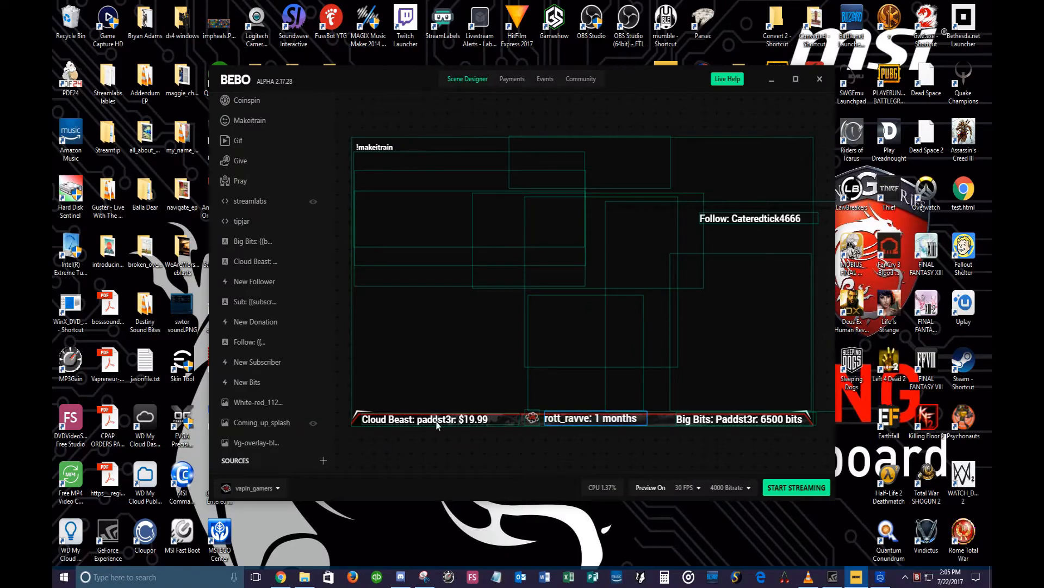
pyautogui.click(323, 460)
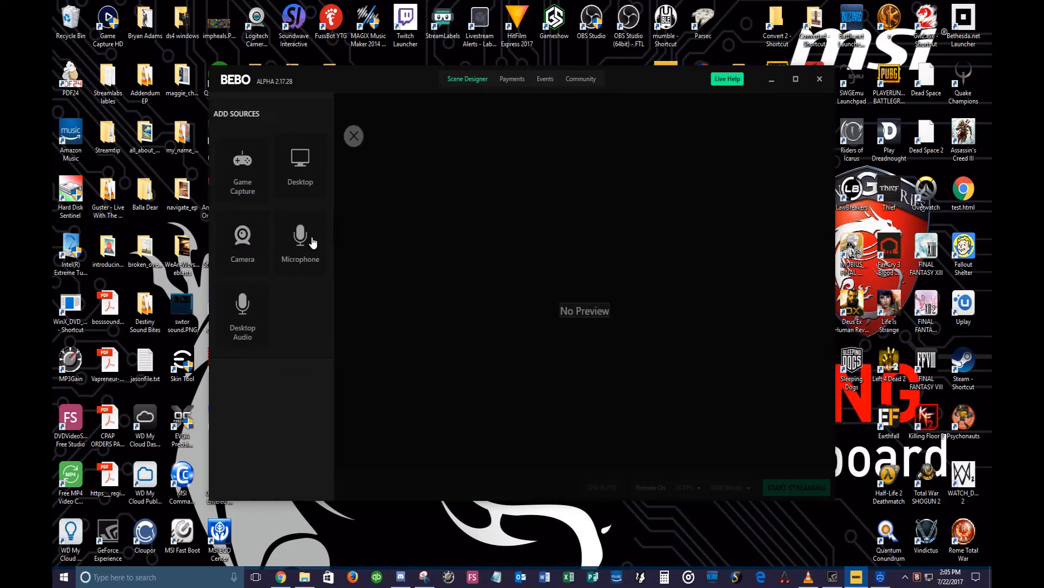
pyautogui.click(291, 184)
pyautogui.click(293, 190)
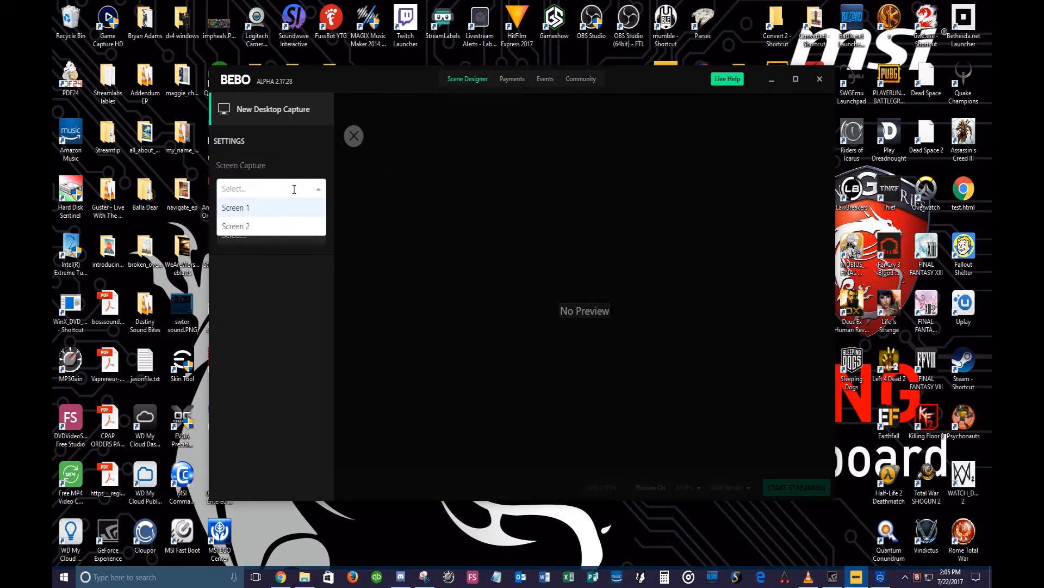
pyautogui.click(262, 226)
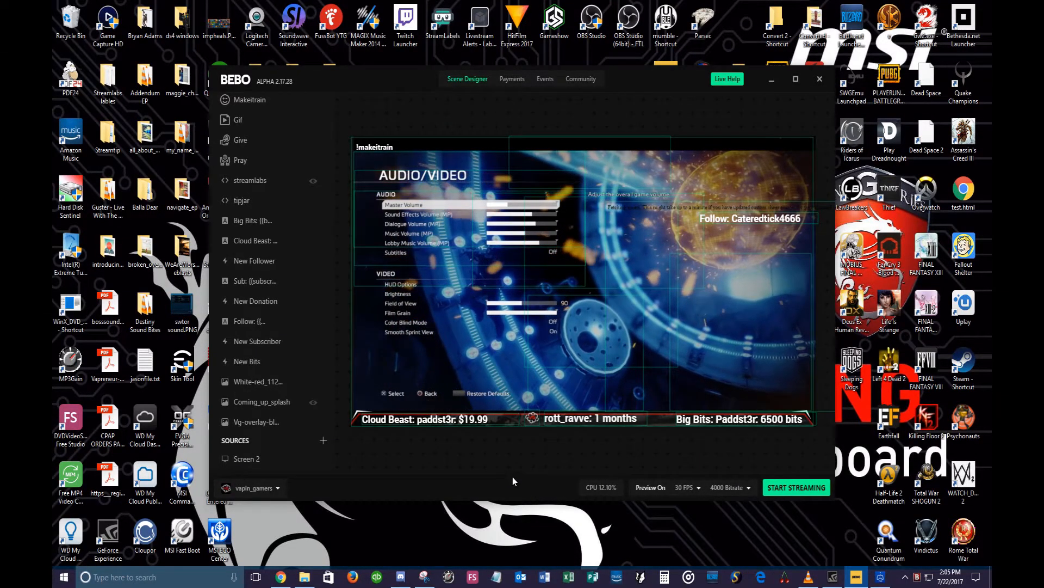
# - Add a microphone source using Line (2- USB AUDIO CODEC) and return to the scene
pyautogui.click(324, 440)
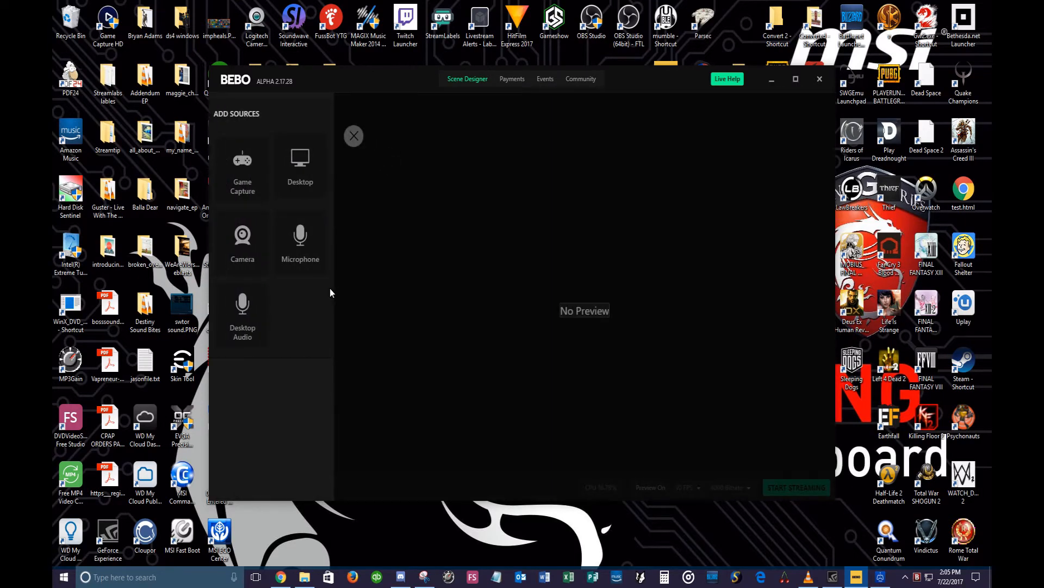
pyautogui.click(303, 262)
pyautogui.click(306, 191)
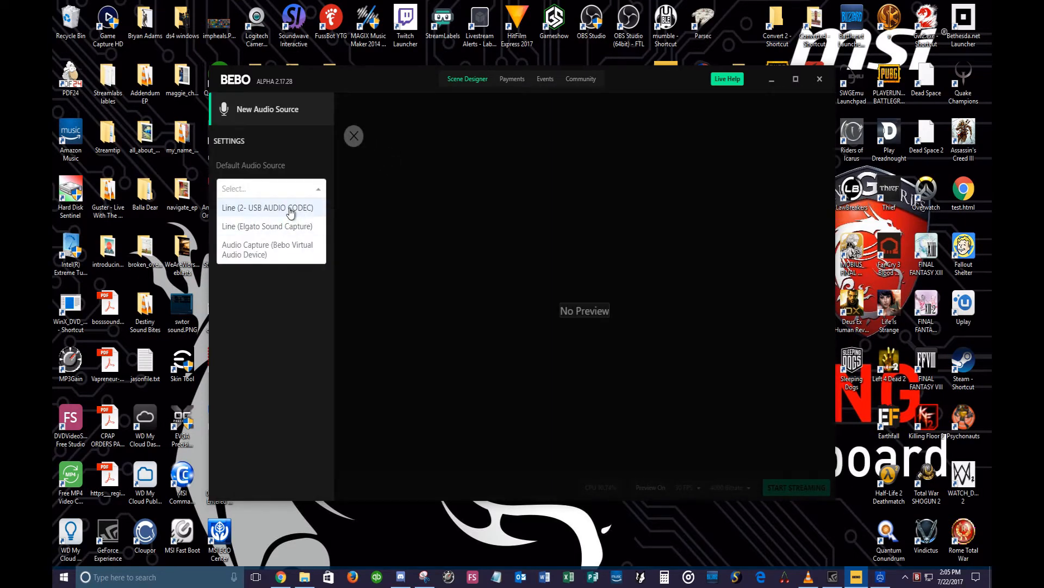
pyautogui.click(293, 209)
pyautogui.click(354, 137)
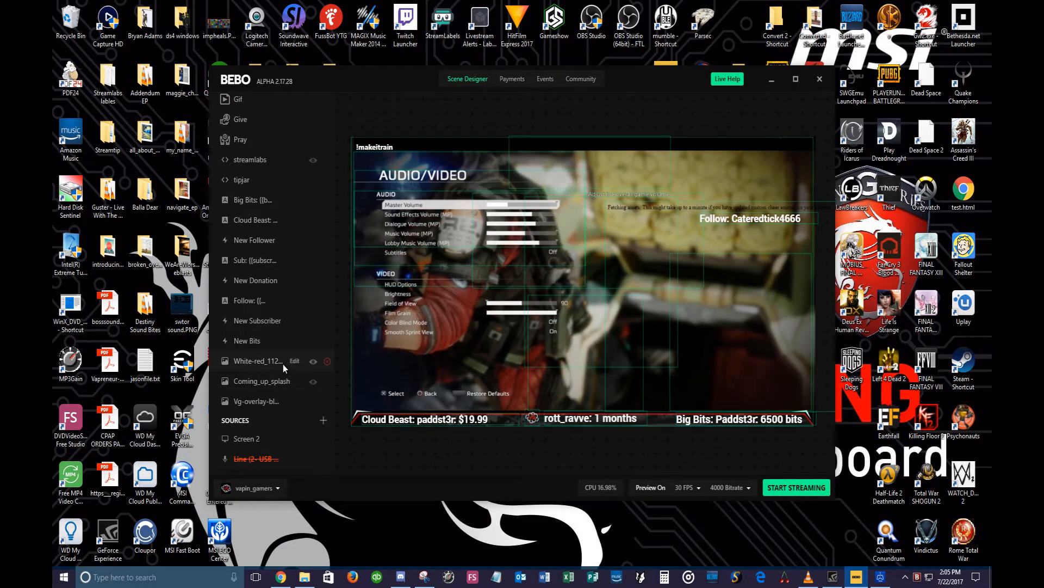
# - Add a desktop audio source using Default Audio and return to the scene
pyautogui.click(324, 421)
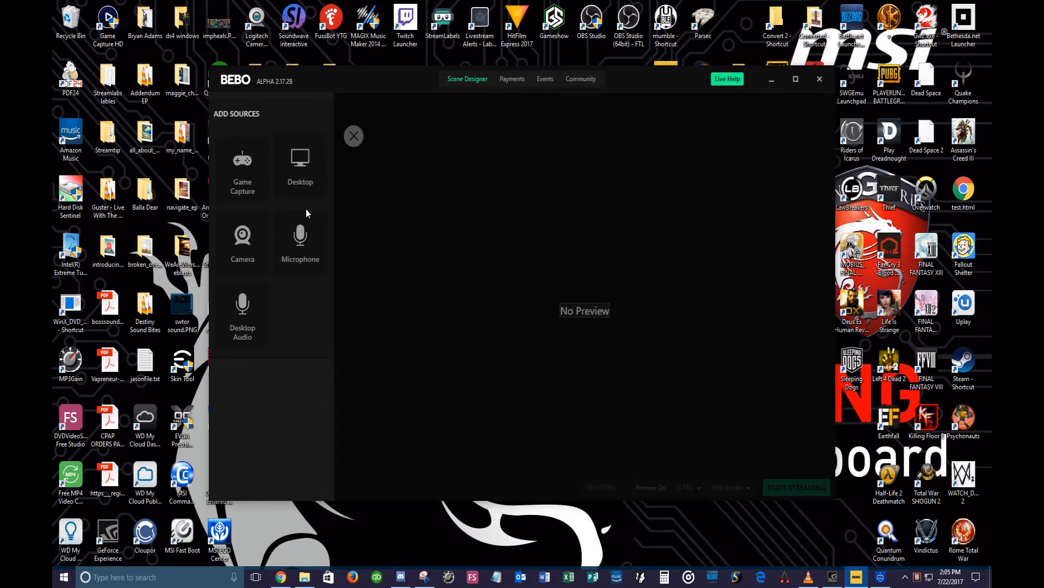
pyautogui.click(241, 310)
pyautogui.click(285, 190)
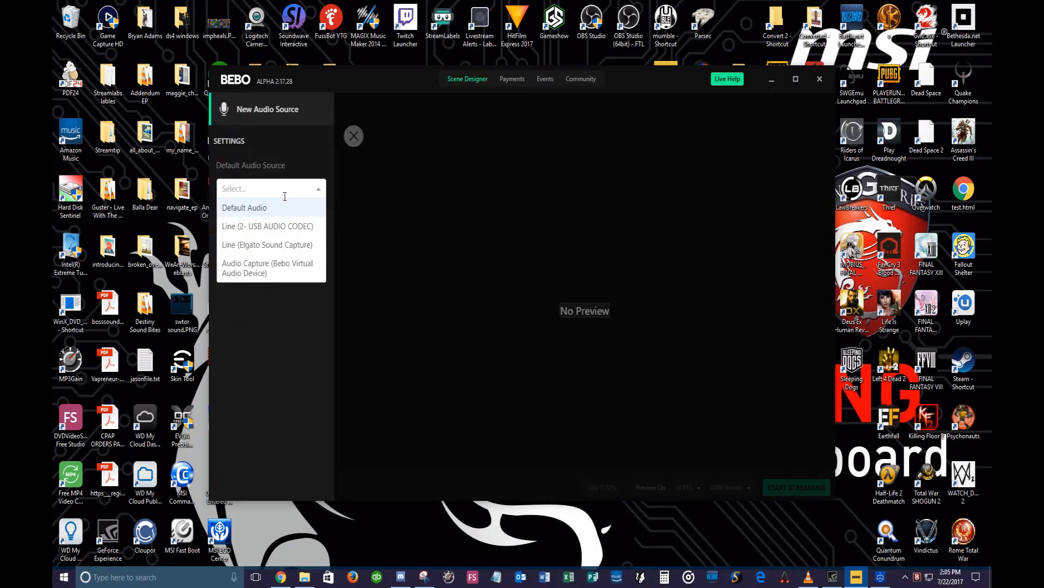
pyautogui.click(274, 212)
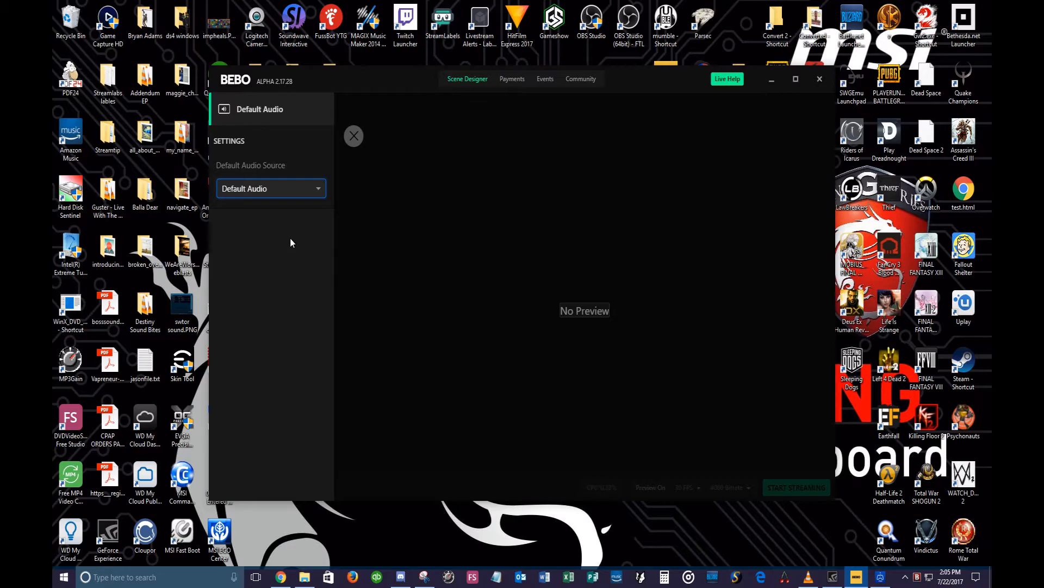
pyautogui.click(354, 136)
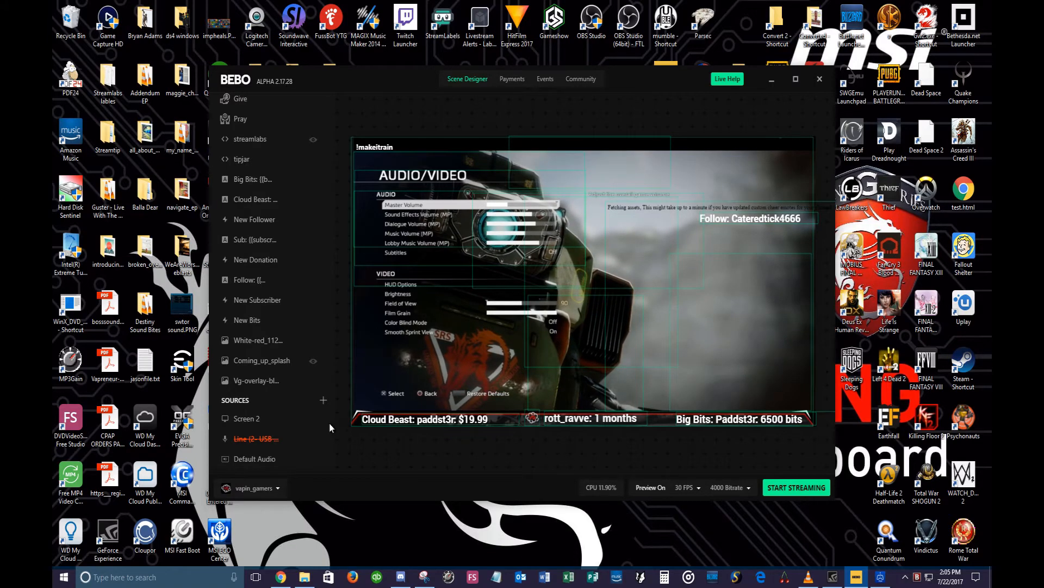